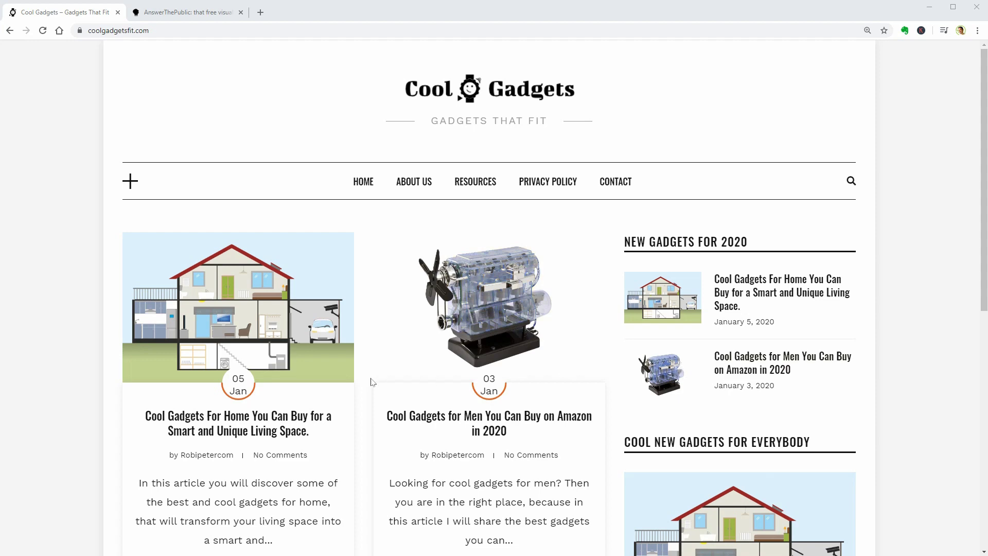
# Scroll the blog homepage and open the 'Cool Gadgets for Men You Can Buy on Amazon in 2020' post
pyautogui.scroll(-2, 374, 382)
pyautogui.scroll(-4, 373, 383)
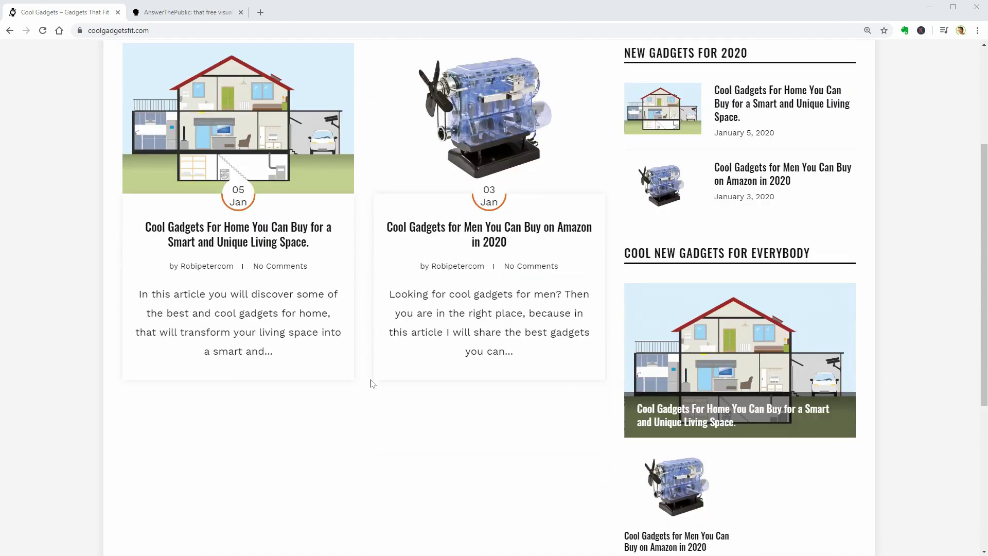
pyautogui.scroll(2, 372, 383)
pyautogui.scroll(2, 372, 383)
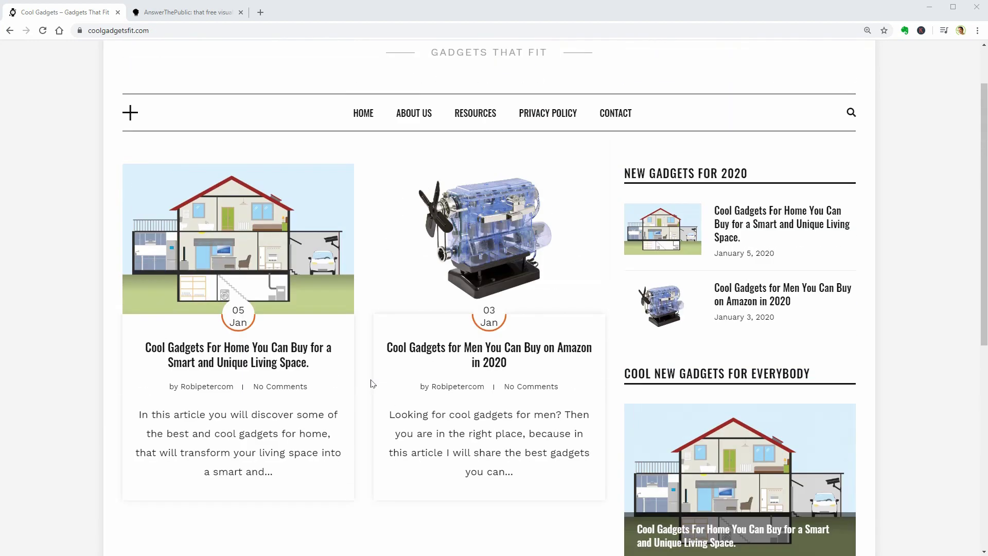
pyautogui.click(473, 265)
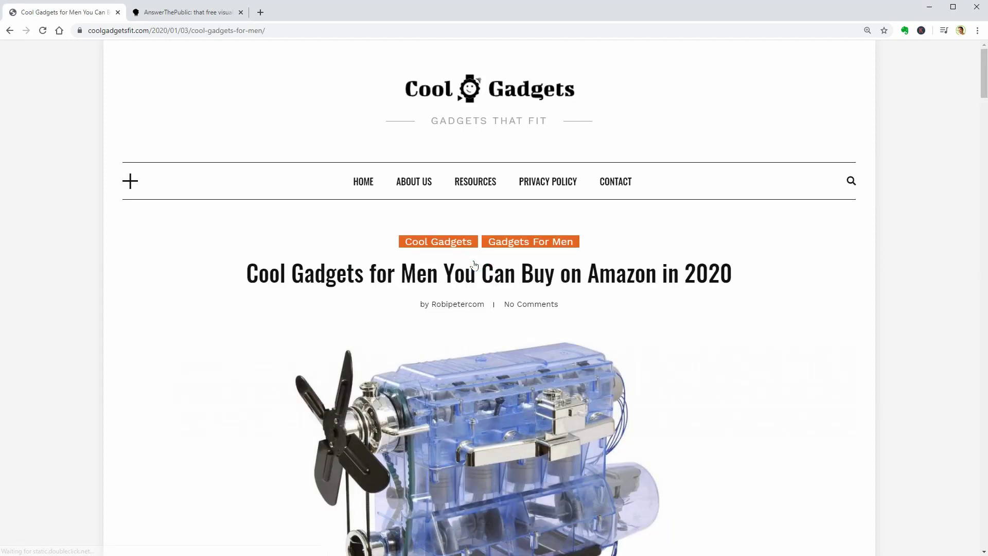
pyautogui.scroll(-2, 484, 289)
pyautogui.scroll(-1, 484, 288)
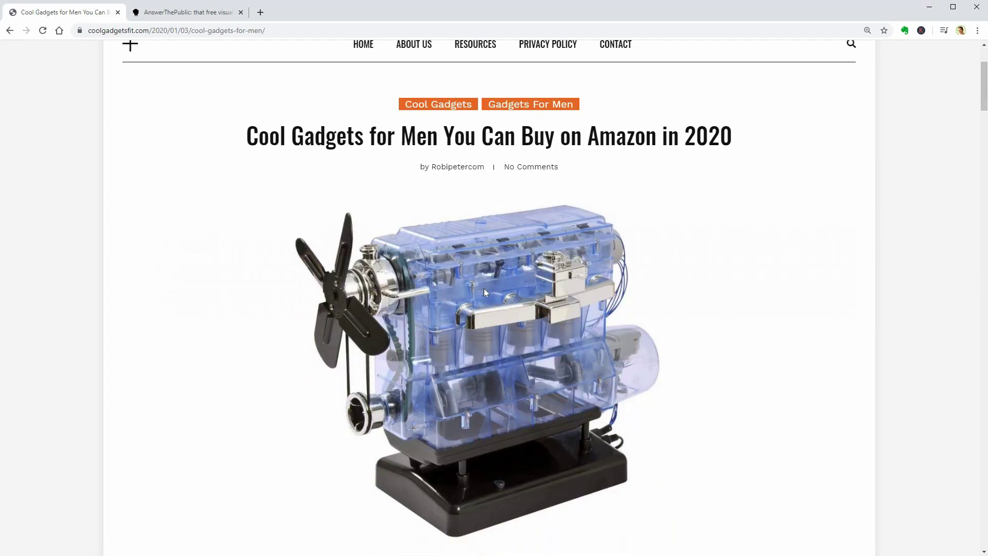
pyautogui.scroll(1, 484, 293)
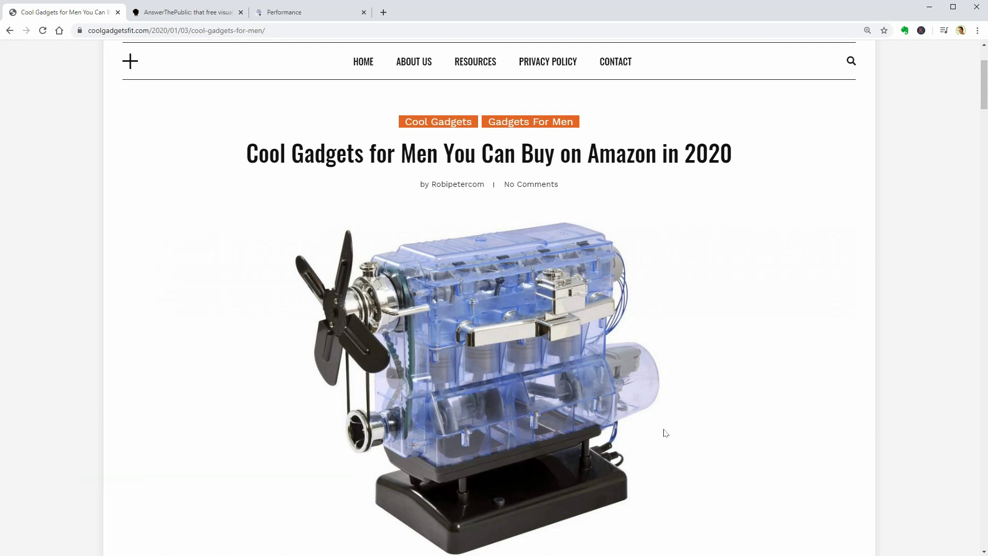
pyautogui.click(301, 12)
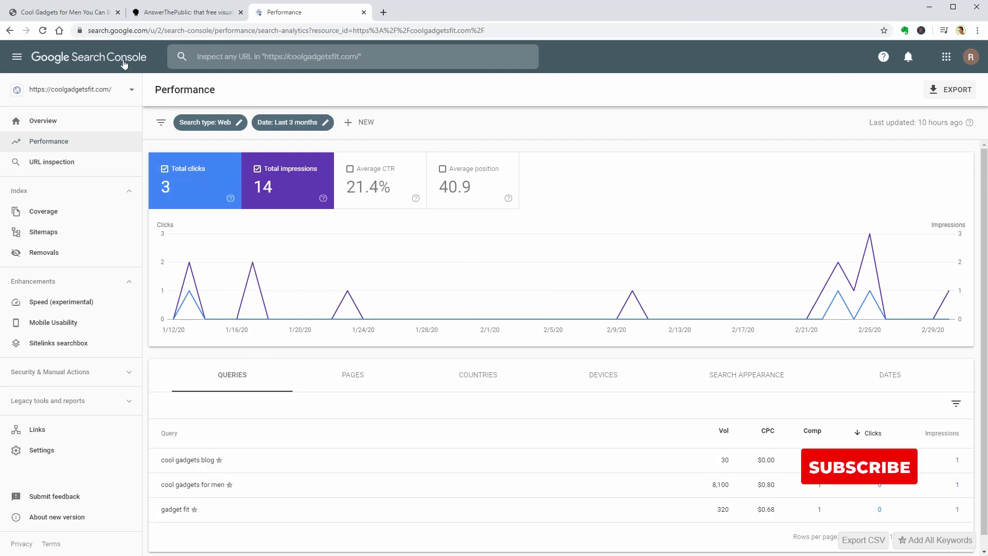
pyautogui.click(72, 11)
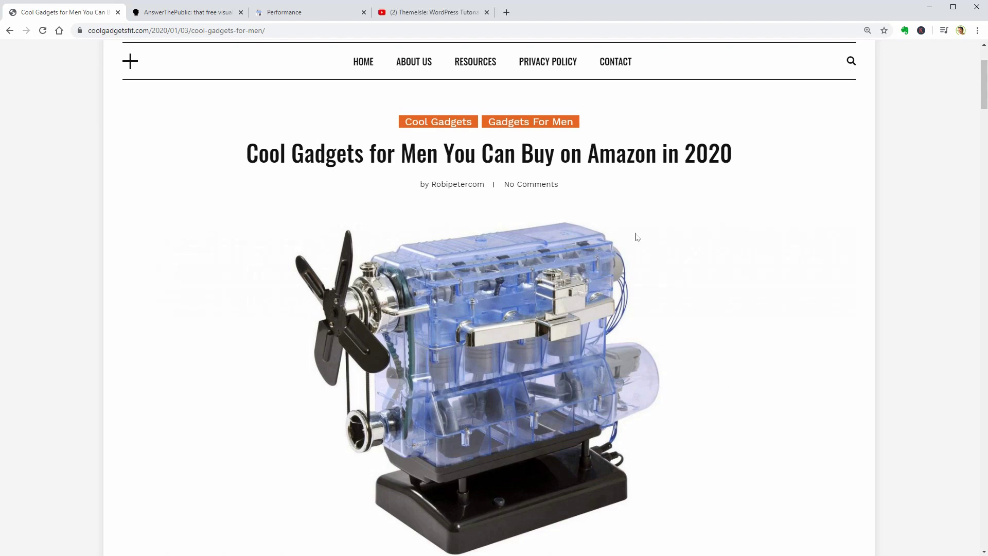
# Glance at the ThemeIsle YouTube and AnswerThePublic tabs, then return to the Men post
pyautogui.click(439, 12)
pyautogui.click(190, 15)
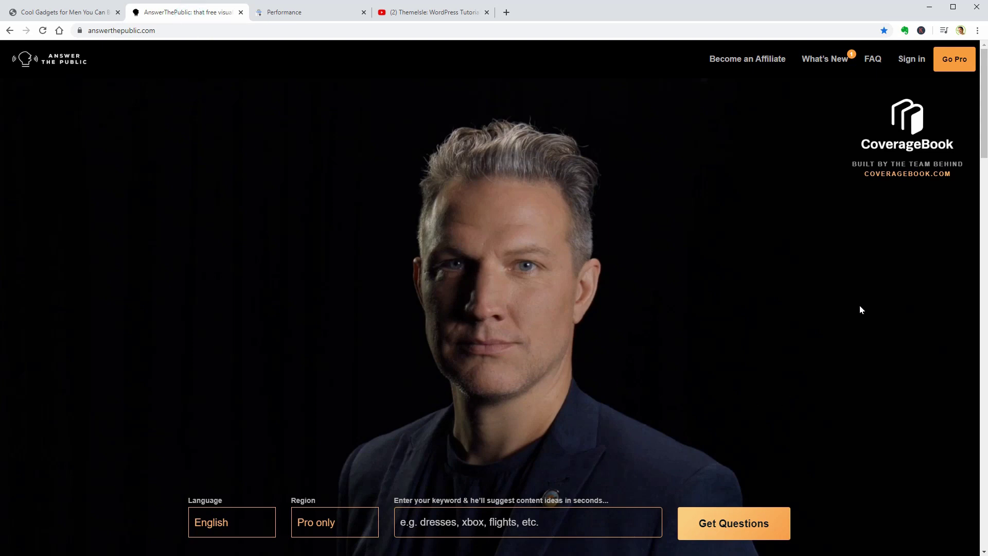
pyautogui.moveTo(984, 136)
pyautogui.mouseDown()
pyautogui.moveTo(983, 217)
pyautogui.moveTo(983, 121)
pyautogui.mouseUp()
pyautogui.click(474, 517)
pyautogui.click(93, 13)
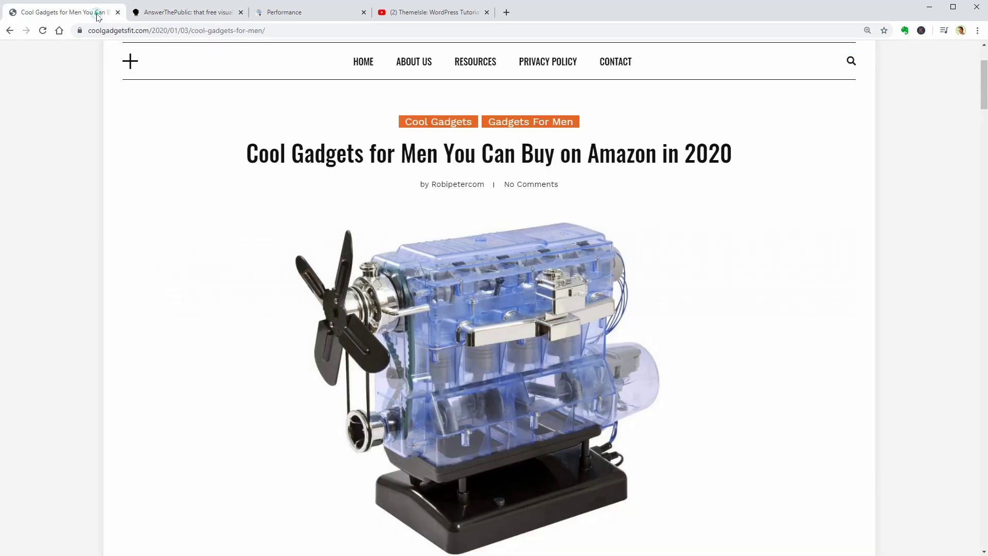
# From the homepage, try the /wp-admin address, then go back from the 404 page
pyautogui.click(364, 62)
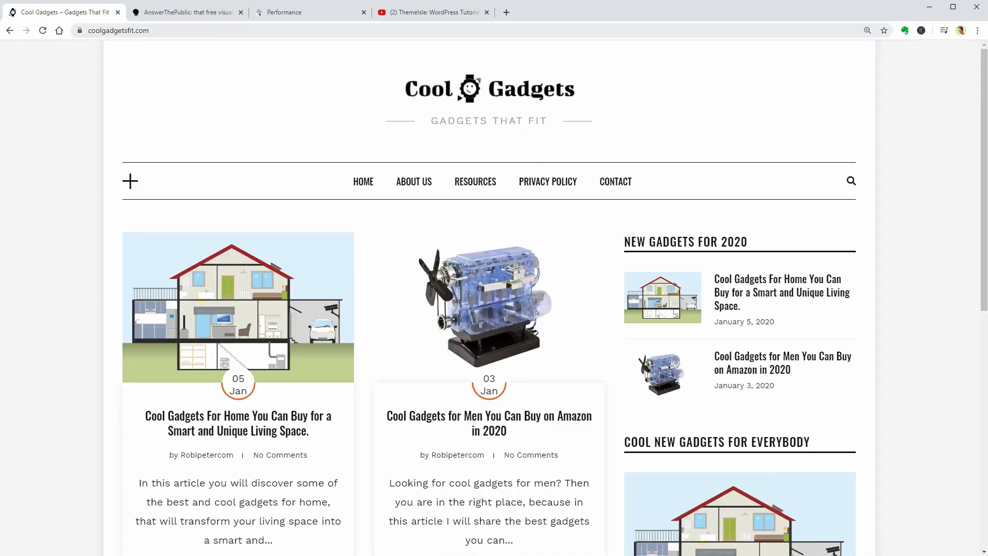
pyautogui.click(187, 31)
pyautogui.click(179, 30)
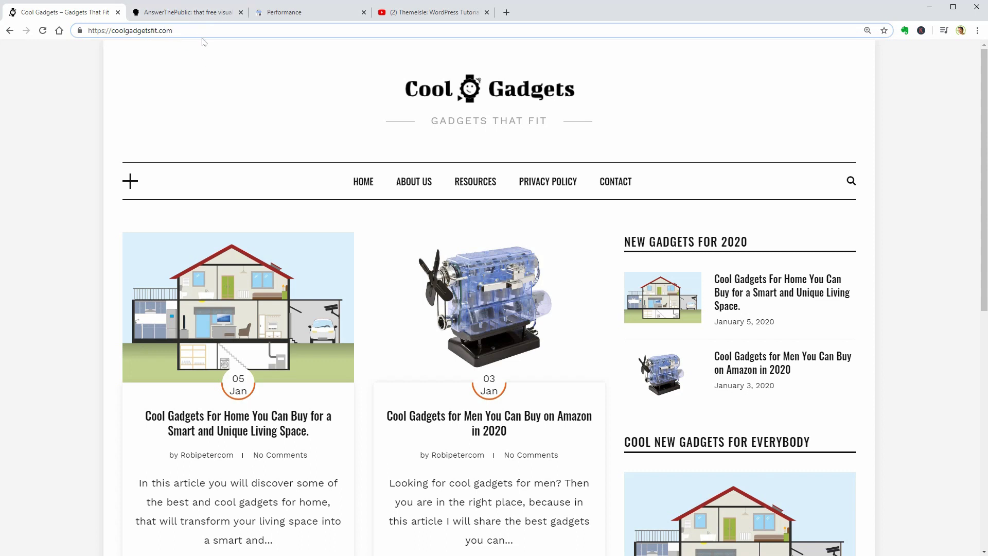
pyautogui.write('/wp-admin')
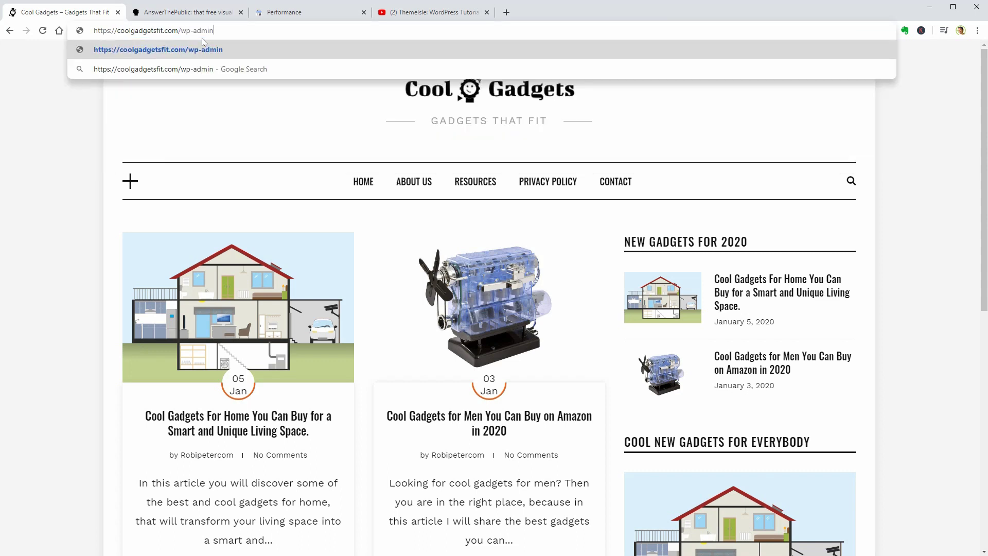
pyautogui.press('Return')
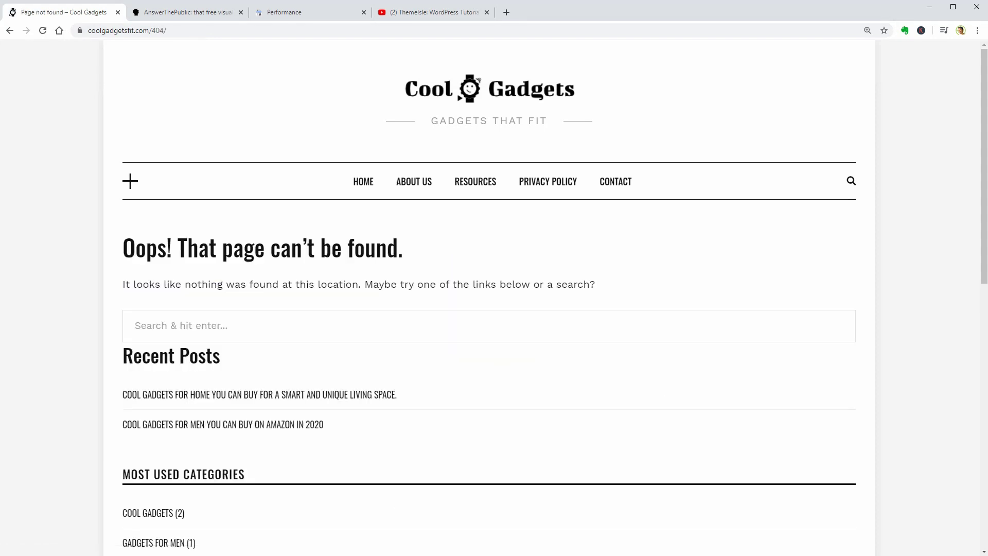
pyautogui.click(10, 30)
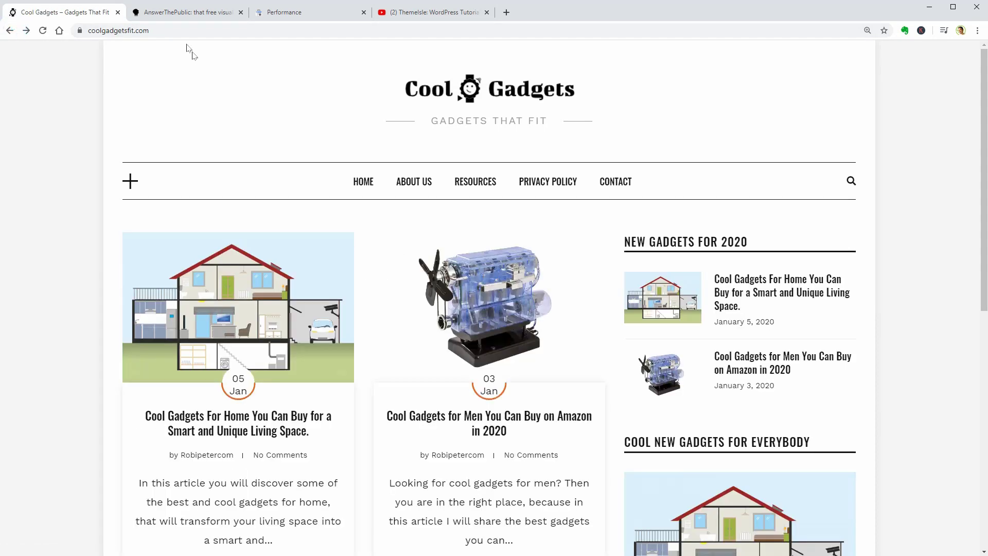
pyautogui.click(171, 29)
pyautogui.click(282, 93)
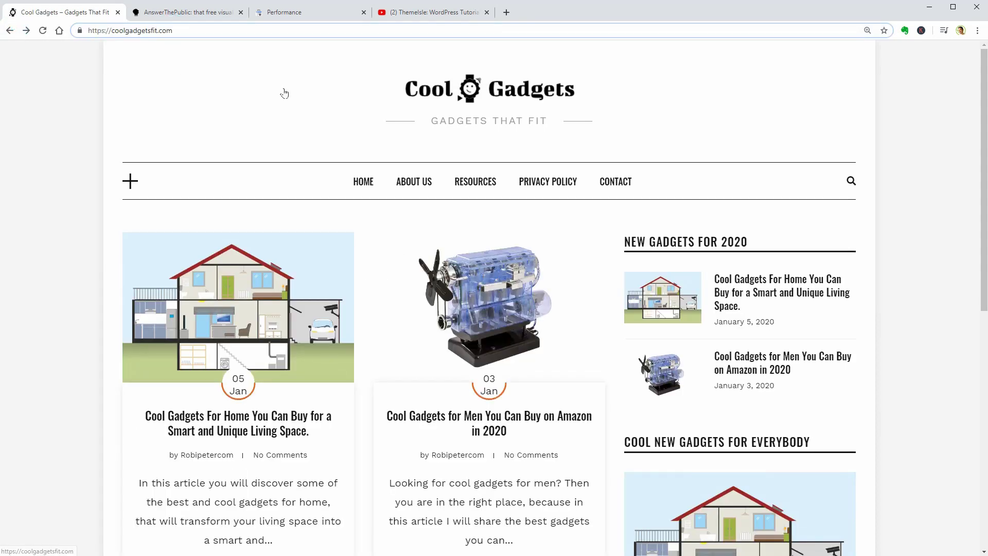
# Generate an AnswerThePublic keyword report for 'cool gadgets'
pyautogui.click(174, 14)
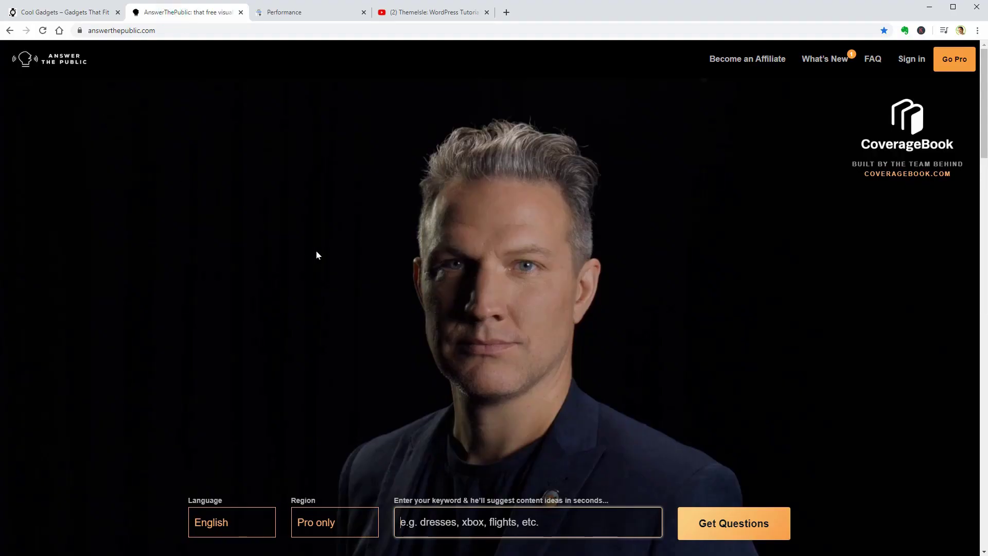
pyautogui.click(486, 523)
pyautogui.write('cool gadgets')
pyautogui.click(740, 533)
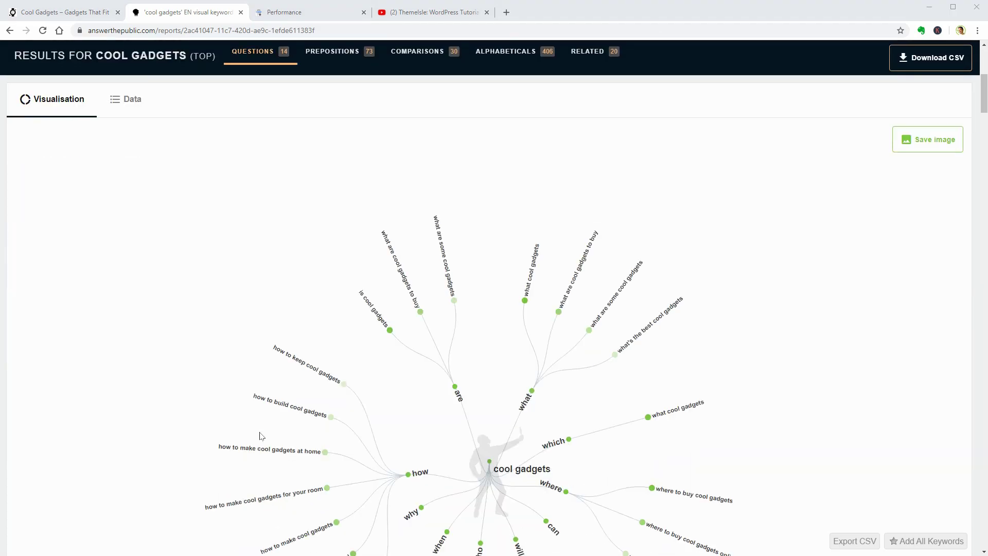
# Browse the report's Data, Prepositions, Comparisons, Alphabeticals and Related results
pyautogui.click(129, 99)
pyautogui.click(352, 57)
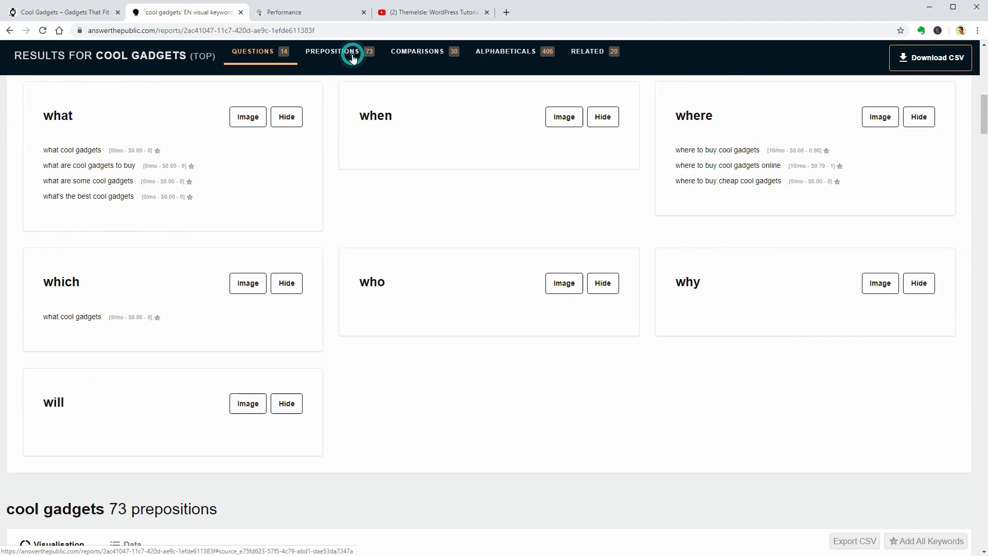
pyautogui.click(418, 55)
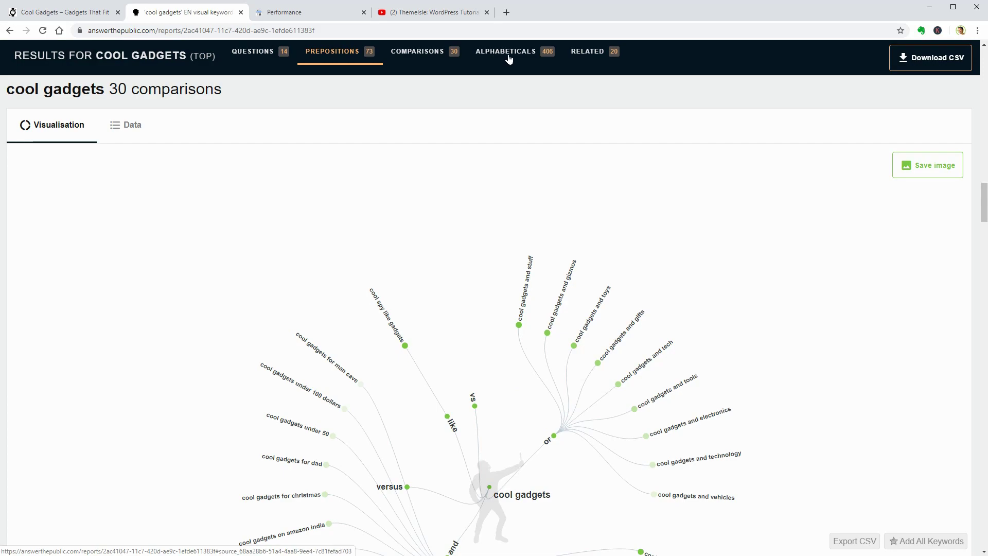
pyautogui.click(508, 57)
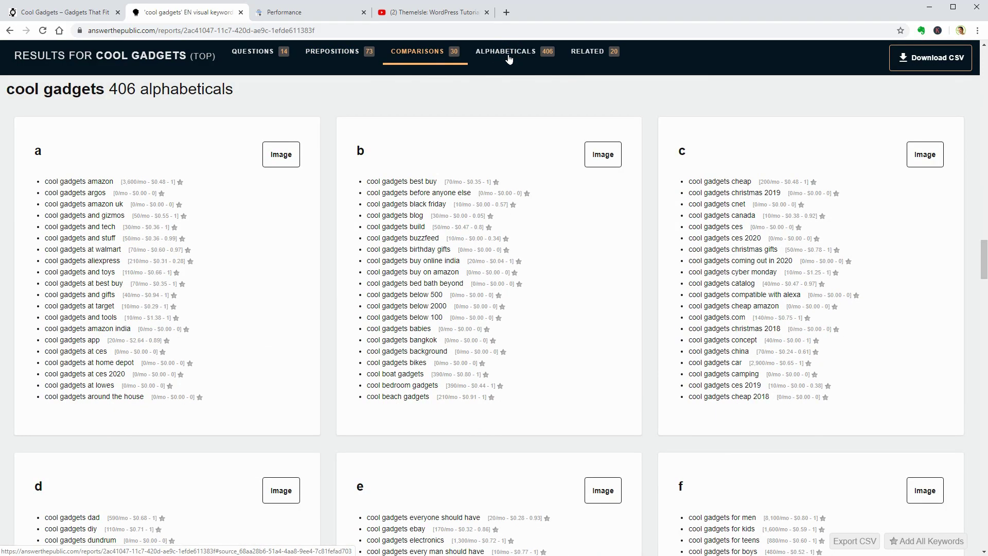
pyautogui.click(594, 56)
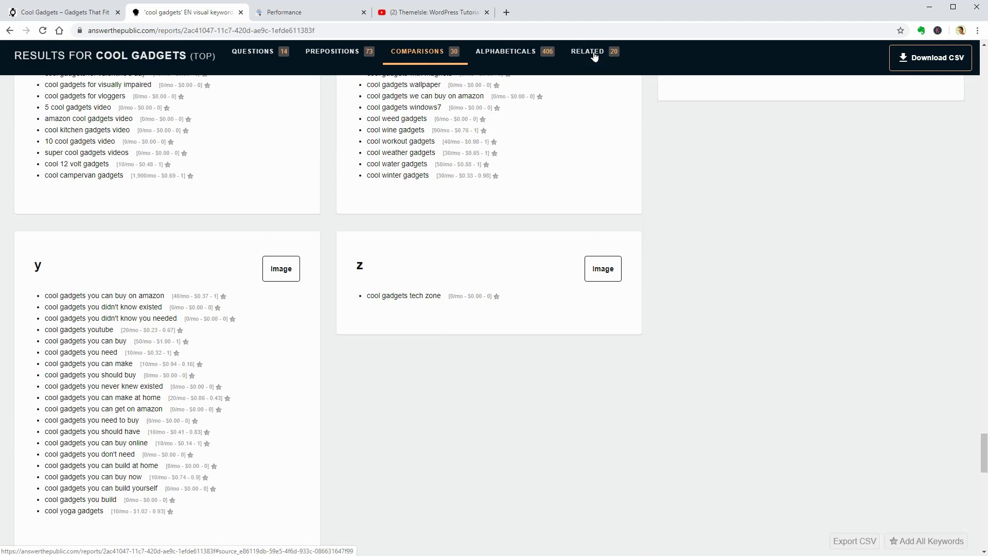
# Show the Related and Comparisons results as data lists and select 'cool gadgets 2020'
pyautogui.click(150, 136)
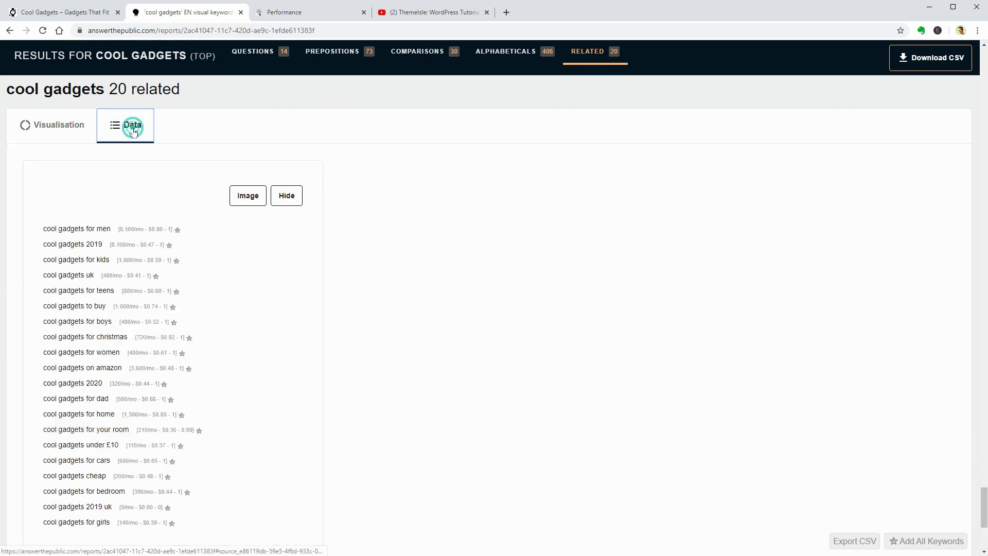
pyautogui.scroll(-1, 271, 267)
pyautogui.scroll(1, 273, 269)
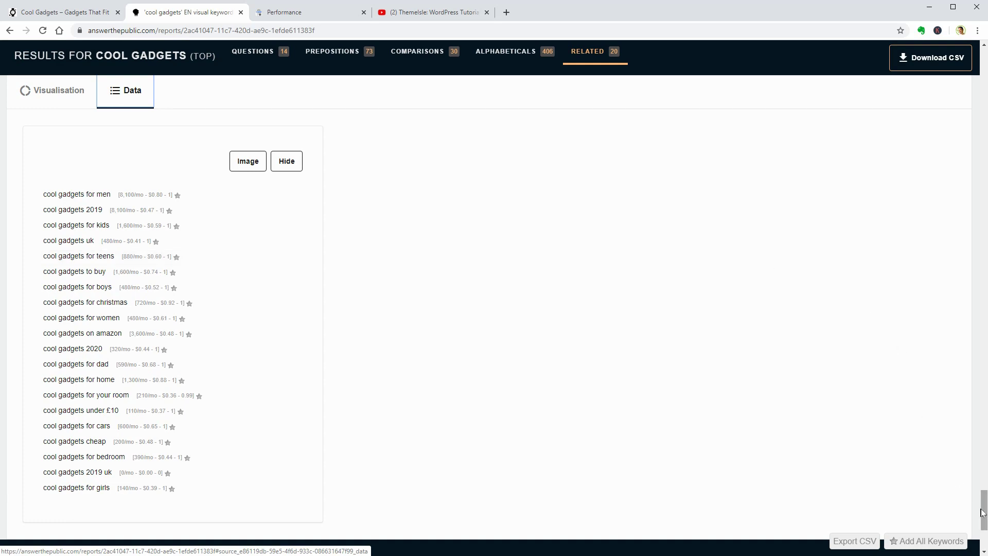
pyautogui.moveTo(983, 510); pyautogui.dragTo(967, 209)
pyautogui.scroll(5, 282, 155)
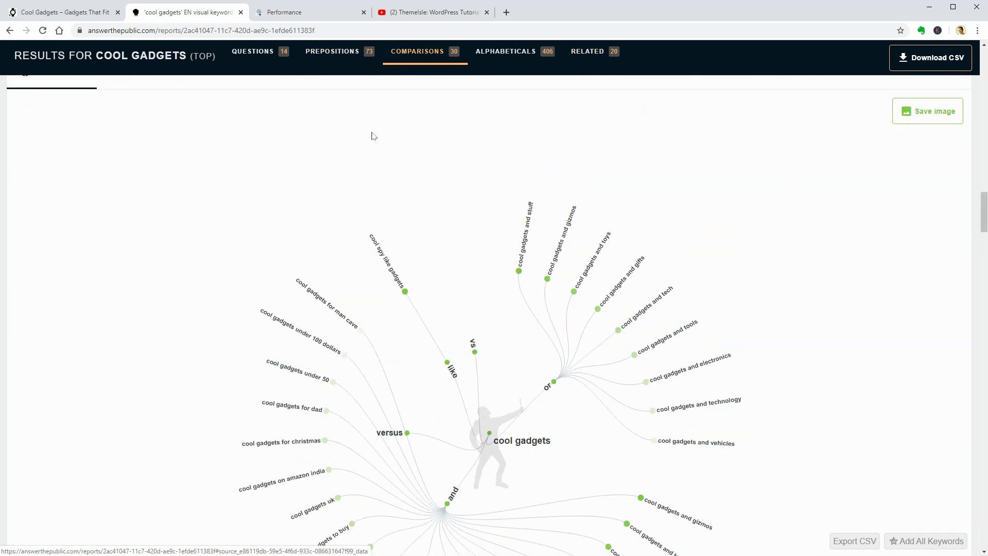
pyautogui.click(125, 157)
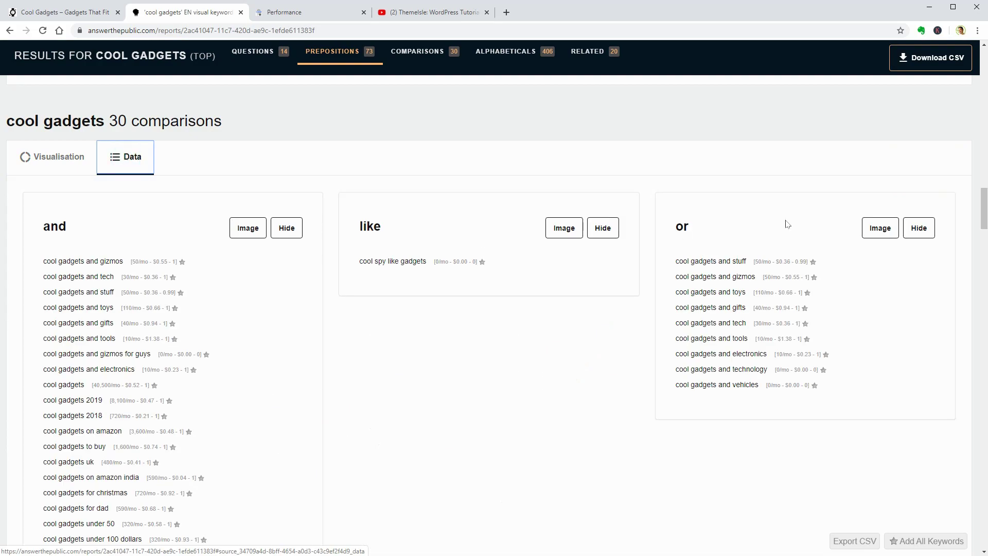
pyautogui.moveTo(986, 205); pyautogui.dragTo(984, 536)
pyautogui.scroll(1, 253, 386)
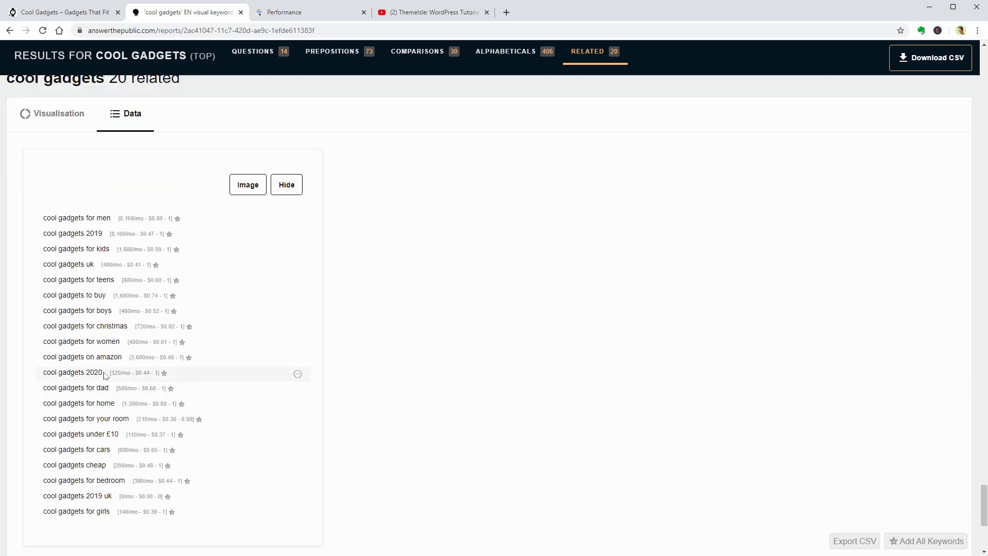
pyautogui.moveTo(44, 373); pyautogui.dragTo(103, 373)
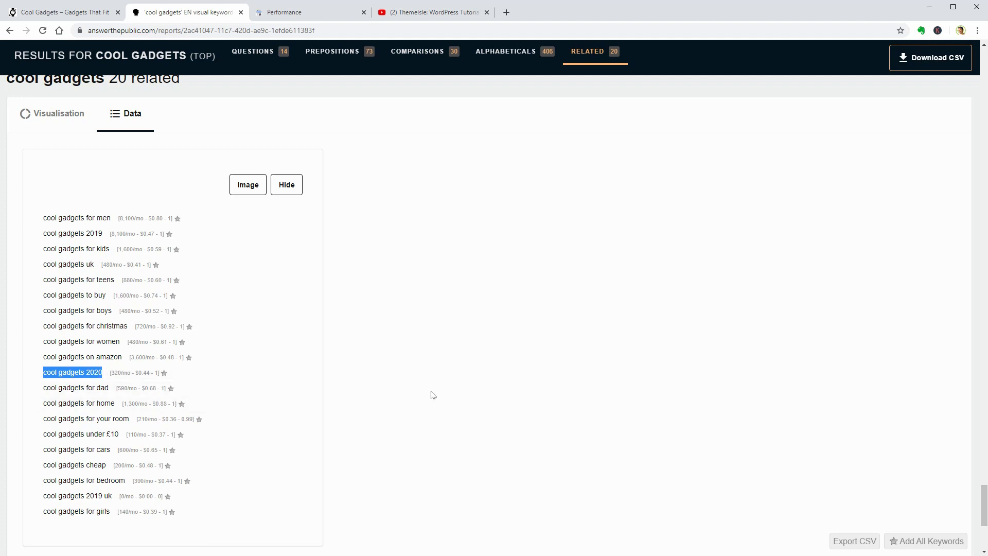
pyautogui.scroll(-1, 432, 394)
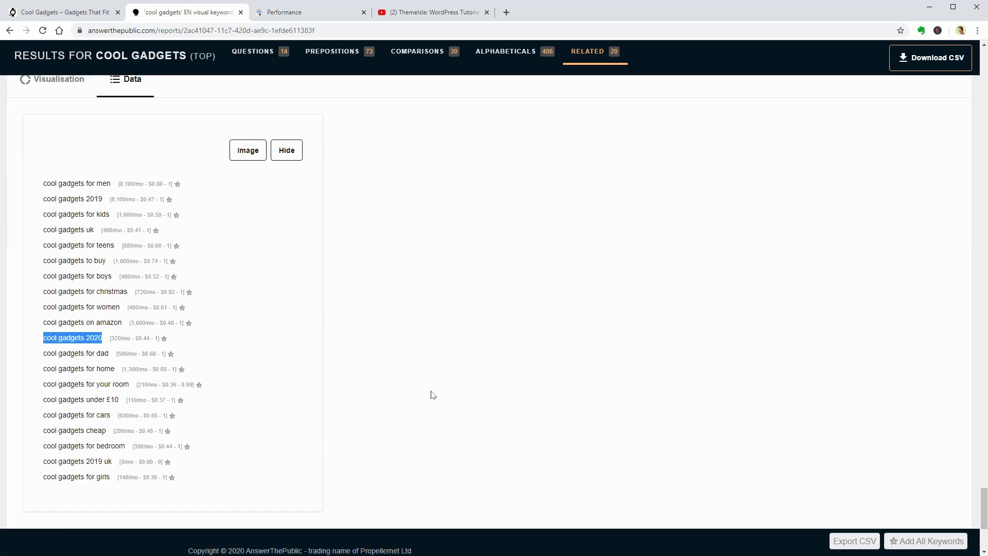
pyautogui.scroll(5, 747, 403)
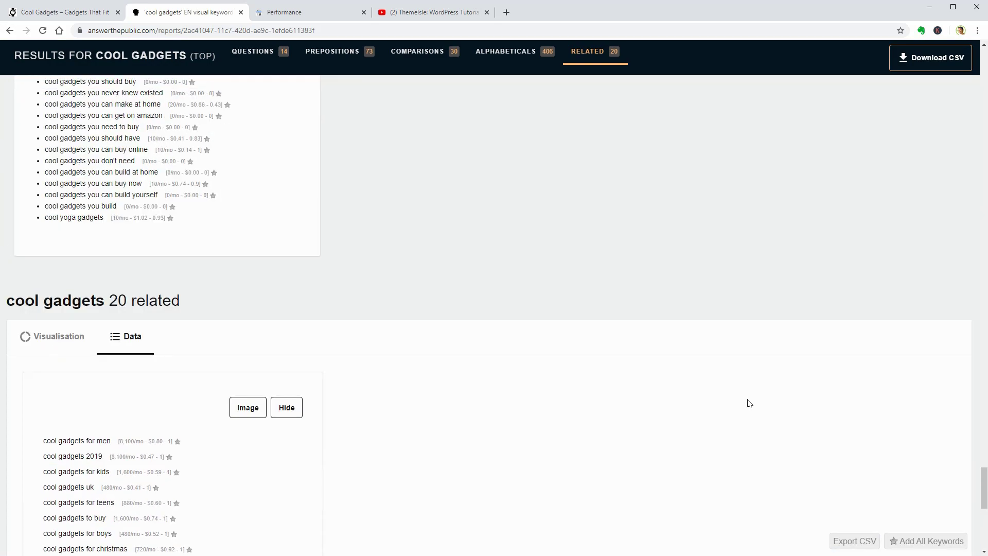
pyautogui.moveTo(984, 496); pyautogui.dragTo(984, 369)
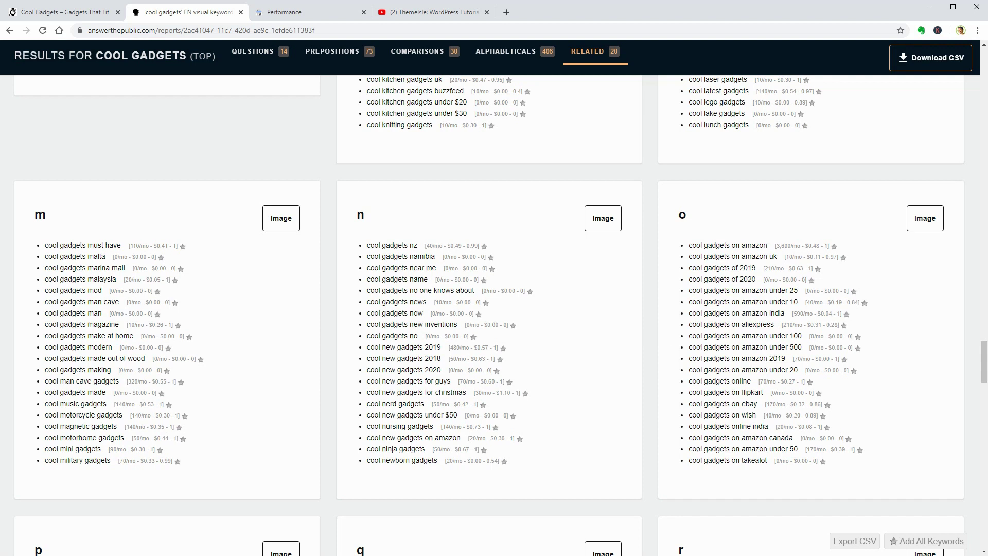
pyautogui.moveTo(688, 291); pyautogui.dragTo(798, 291)
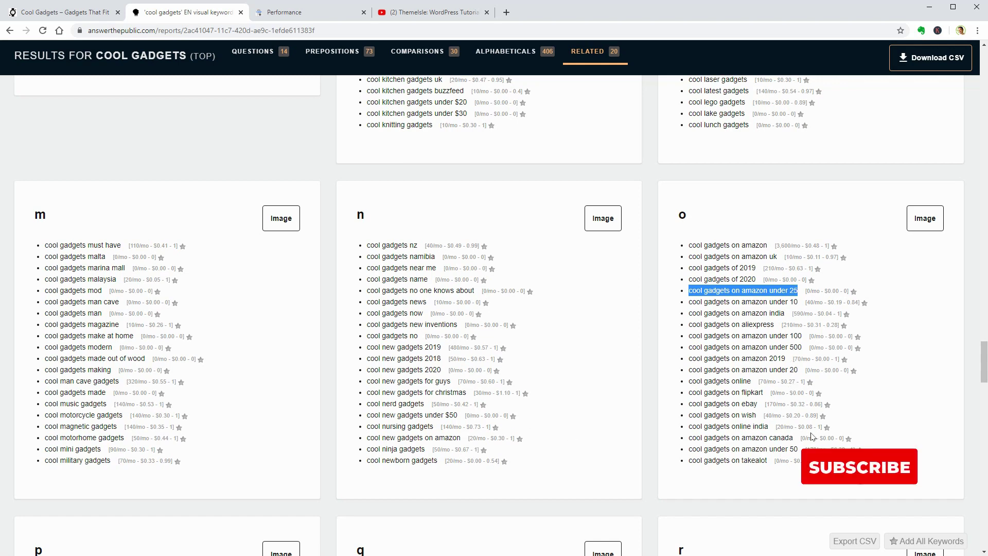
pyautogui.scroll(-2, 811, 437)
pyautogui.scroll(-1, 812, 437)
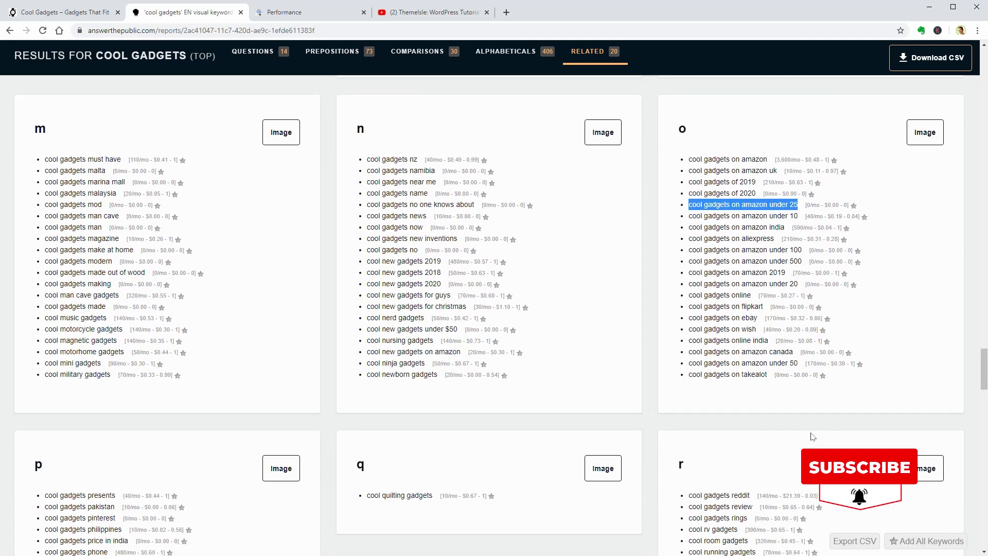
pyautogui.scroll(-3, 811, 436)
pyautogui.moveTo(985, 391); pyautogui.dragTo(984, 285)
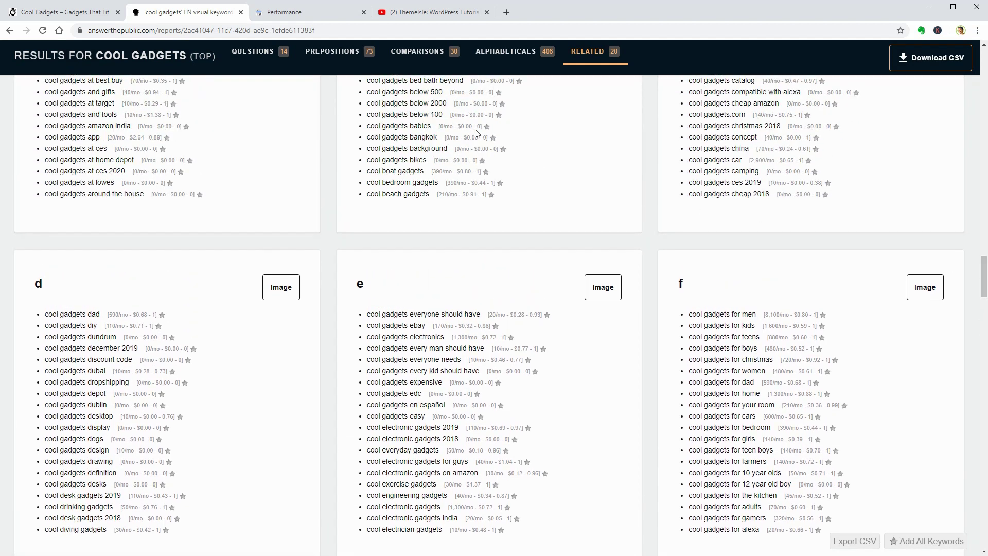
# Type 'cool gadgets 2020' into English Google in an incognito window to see autocomplete suggestions
pyautogui.click(506, 12)
pyautogui.write('cool ')
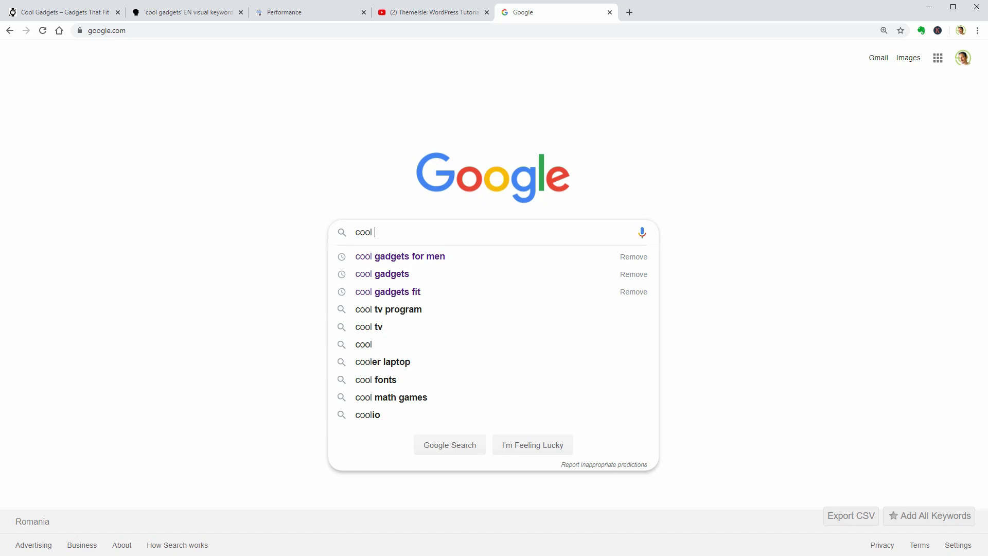
pyautogui.write('gadgets')
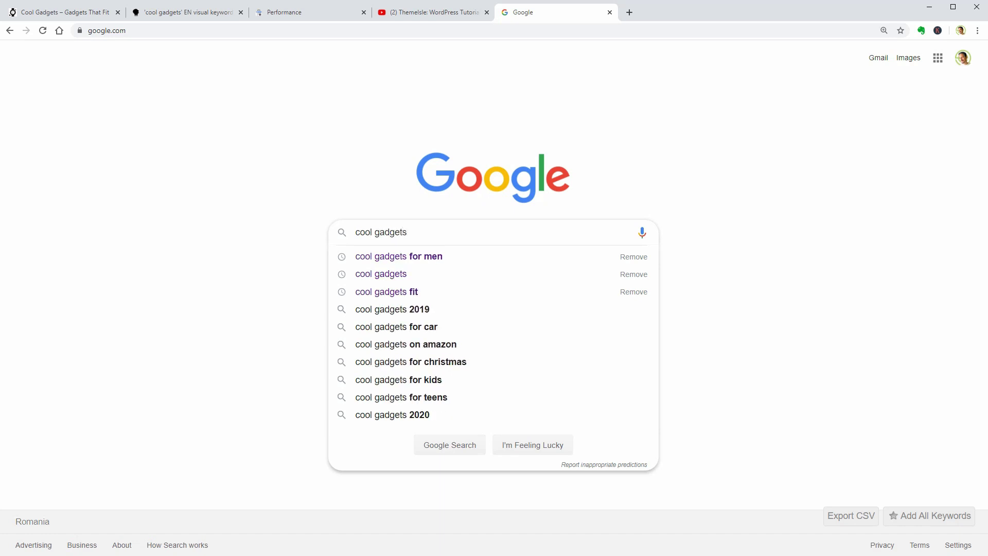
pyautogui.hotkey('ctrl', 'shift', 'n')
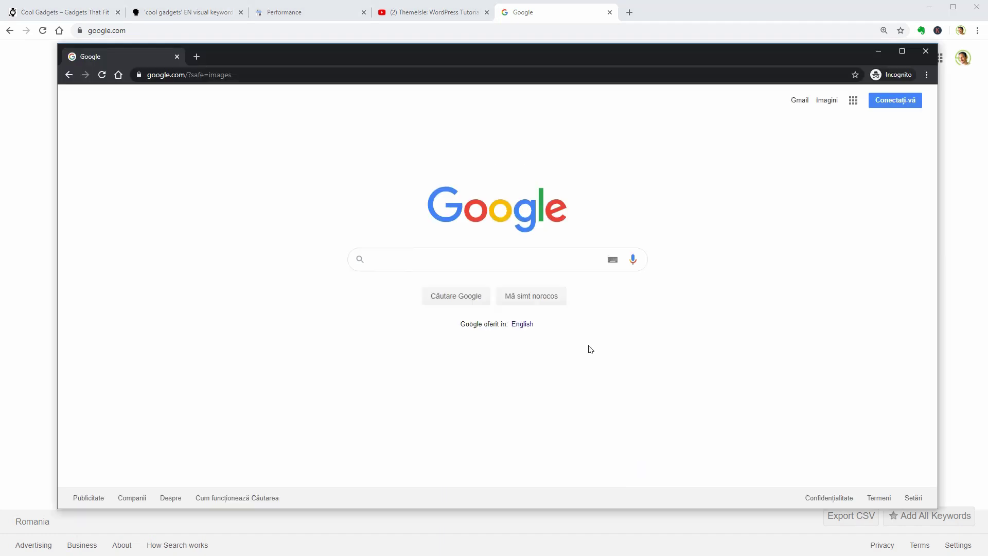
pyautogui.click(522, 325)
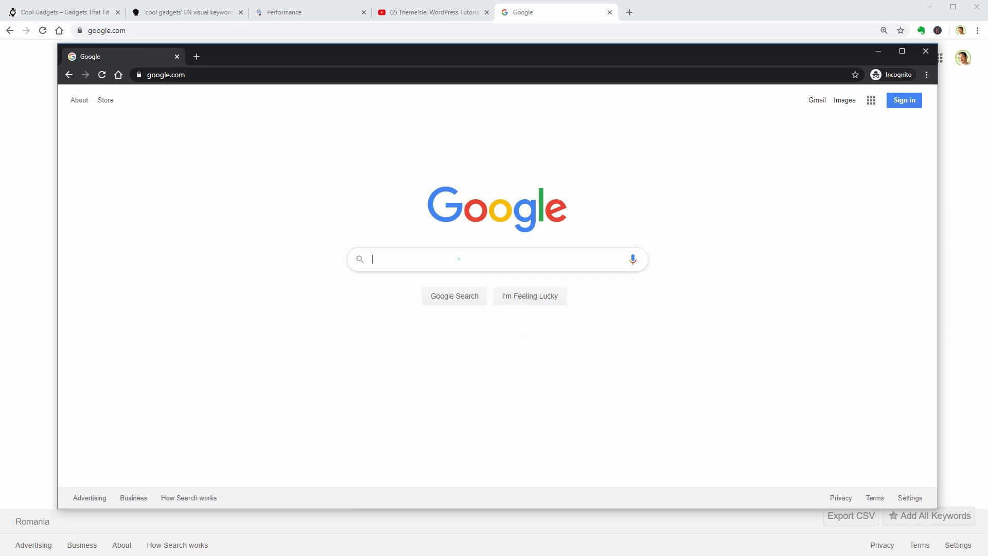
pyautogui.write('cool gadgets')
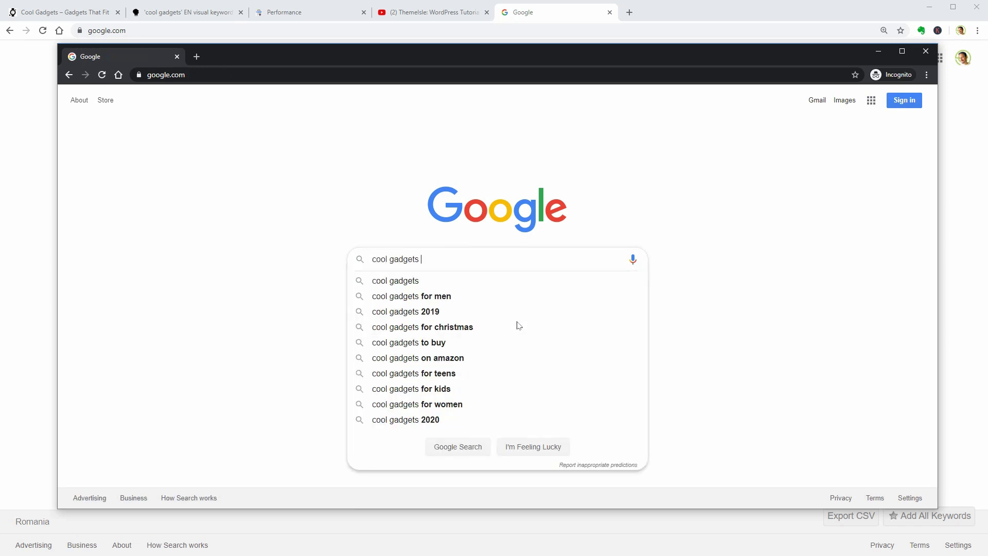
pyautogui.write(' 2020')
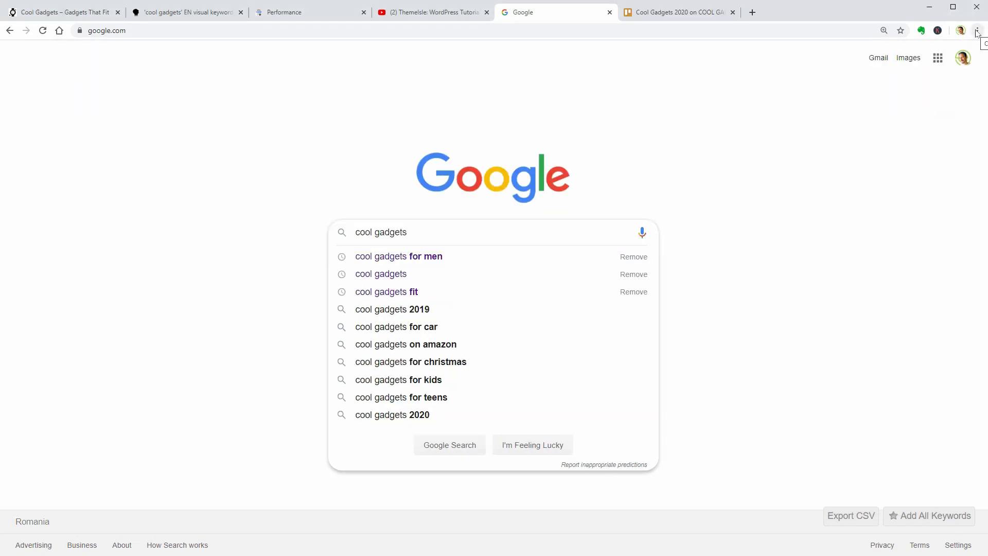
pyautogui.click(977, 31)
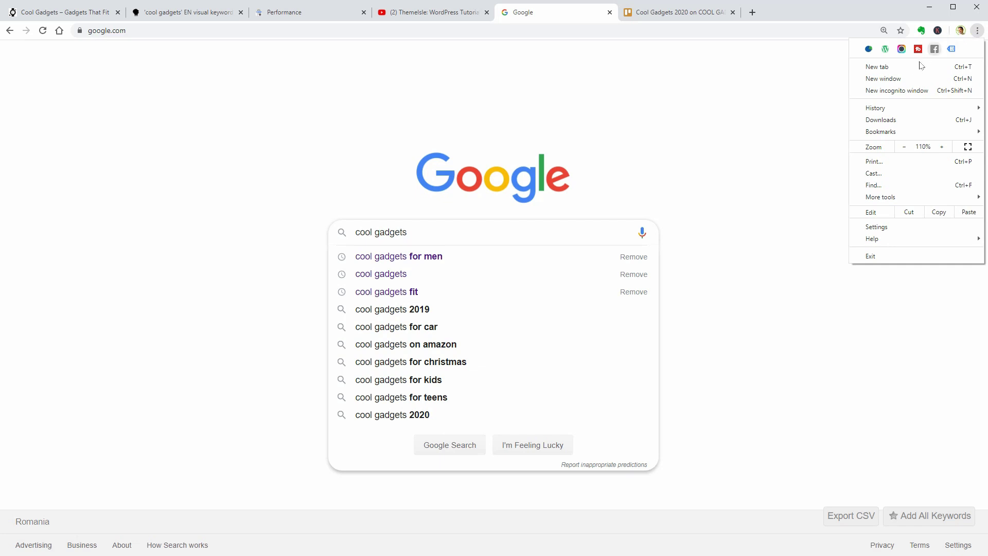
pyautogui.click(895, 90)
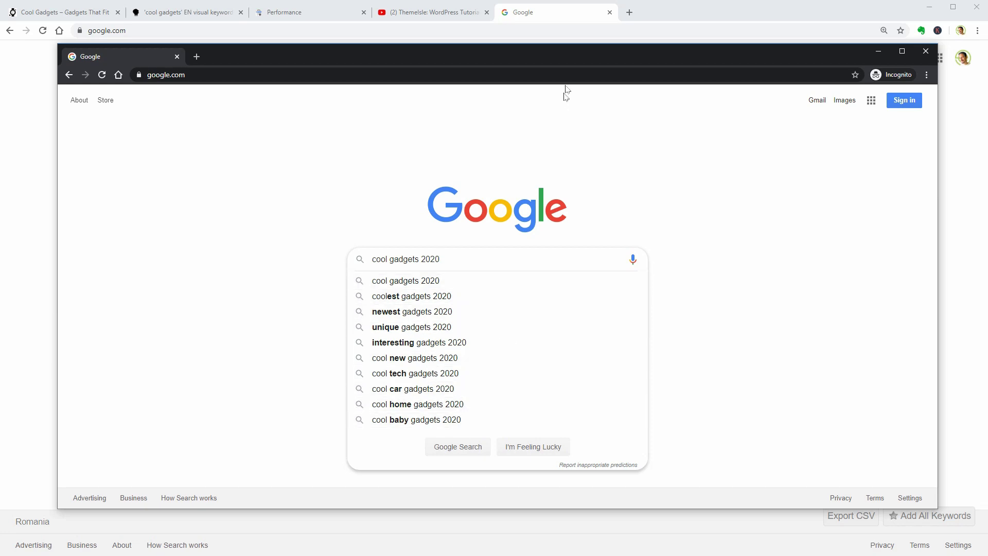
# On trello.com, create a board titled 'COOL GADGETS' with an orange background
pyautogui.click(629, 12)
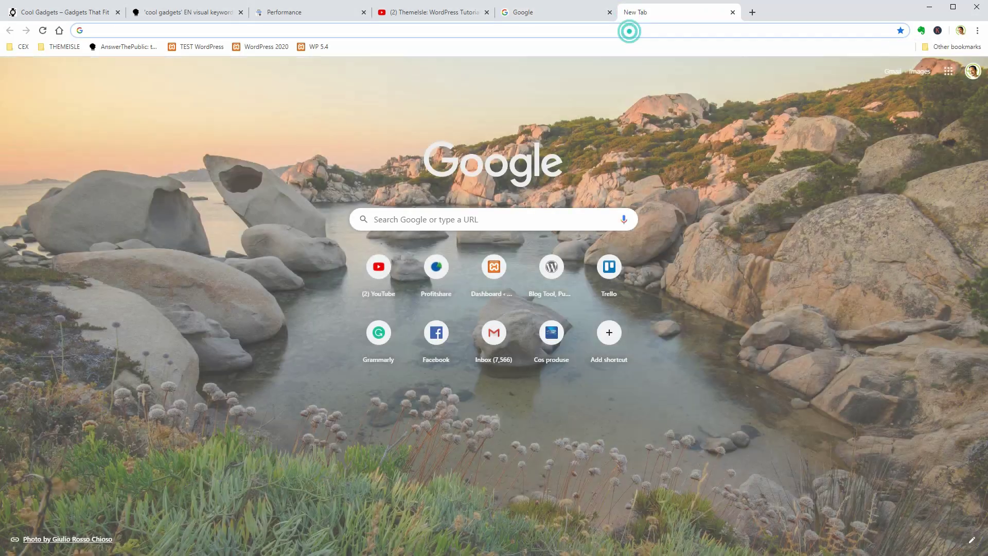
pyautogui.write('trello.com')
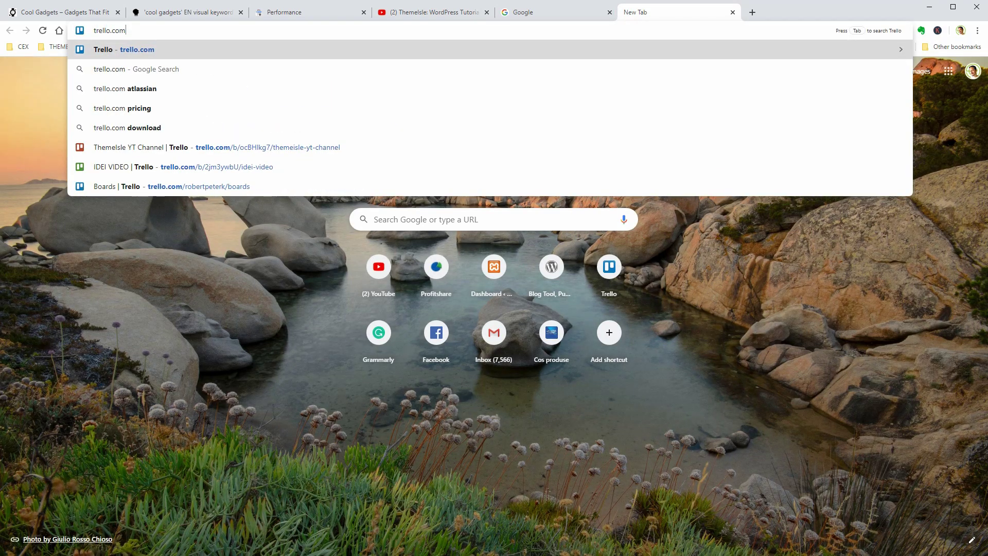
pyautogui.press('Return')
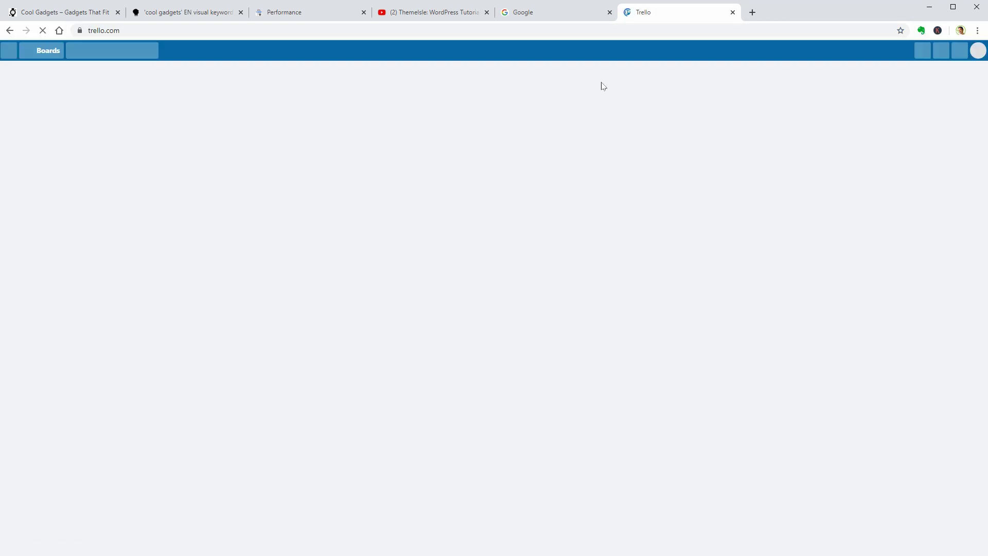
pyautogui.click(524, 193)
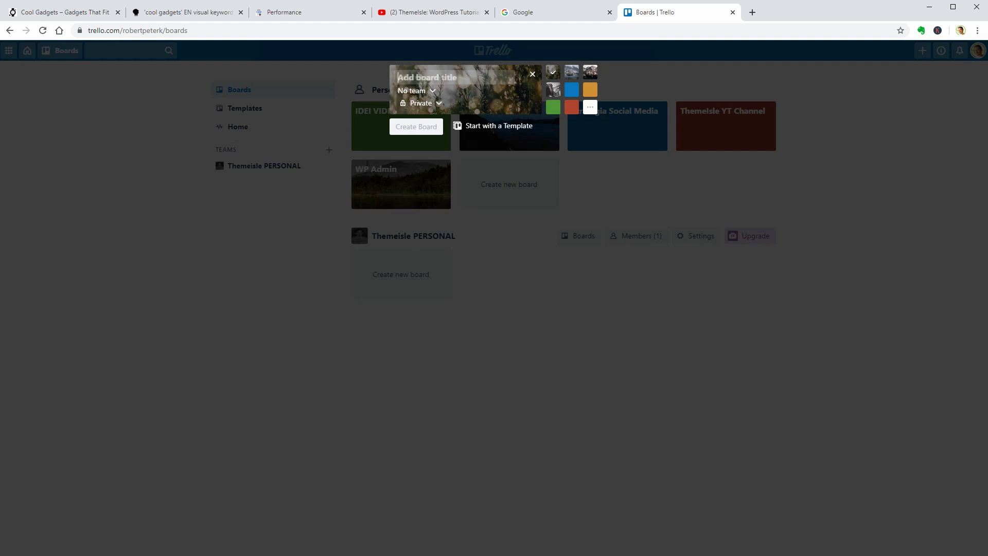
pyautogui.click(457, 78)
pyautogui.write('COOL GADGETS')
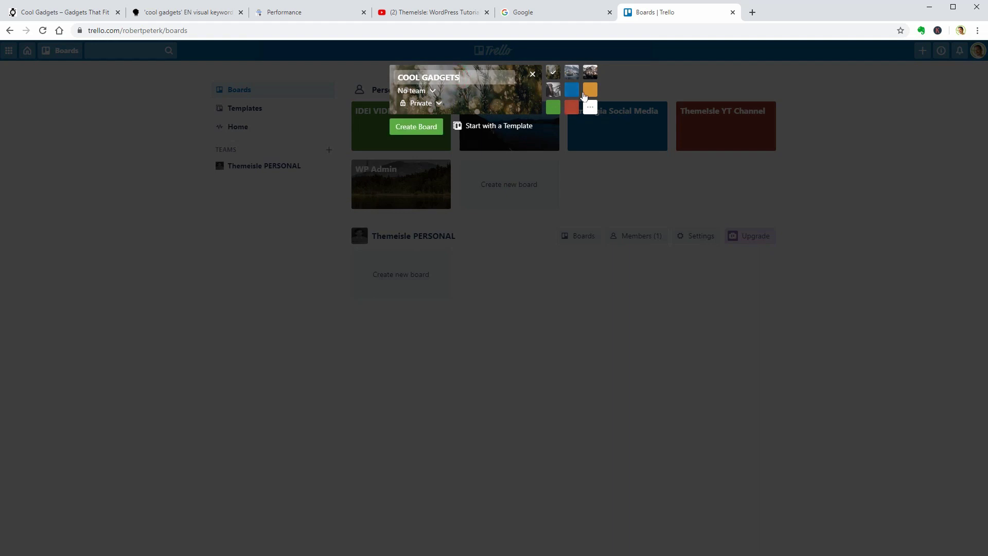
pyautogui.click(591, 90)
pyautogui.click(415, 126)
# Add BLOG IDEAS, RESEARCH and PUBLISHED lists, cards 'Cool Gadgets 2020' and 'Cool Gadgets for Car', moving the first to RESEARCH
pyautogui.write('BLOG IDEAS')
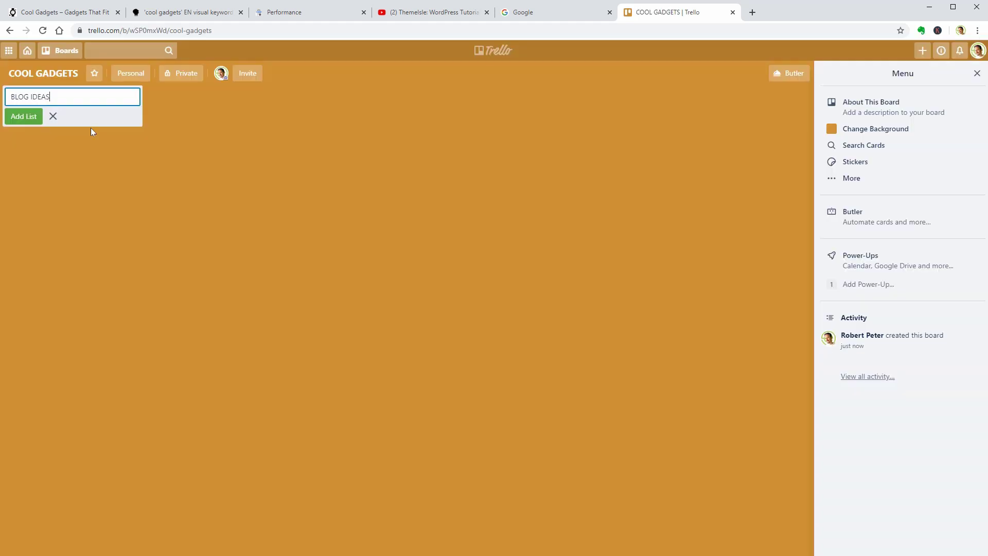
pyautogui.click(23, 117)
pyautogui.write('RESEARCH')
pyautogui.click(175, 119)
pyautogui.write('PUBLISHED')
pyautogui.press('Return')
pyautogui.click(36, 114)
pyautogui.write('Cool Gadgets 2020')
pyautogui.press('Return')
pyautogui.write('Cool Gadgets for Car')
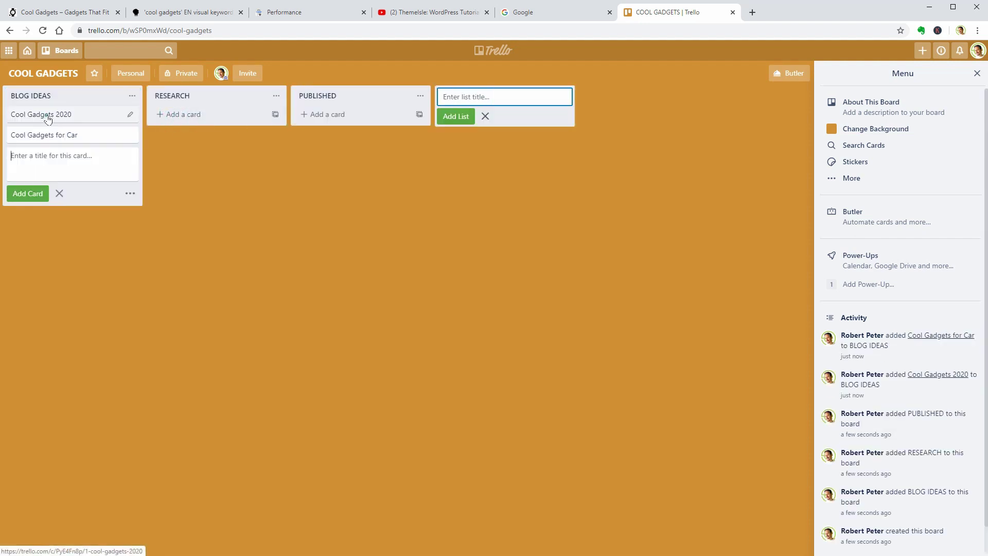
pyautogui.moveTo(55, 116); pyautogui.dragTo(203, 122)
# Write the main keyword and keyword list into the Cool Gadgets 2020 card description, correcting 'kitched'
pyautogui.click(203, 117)
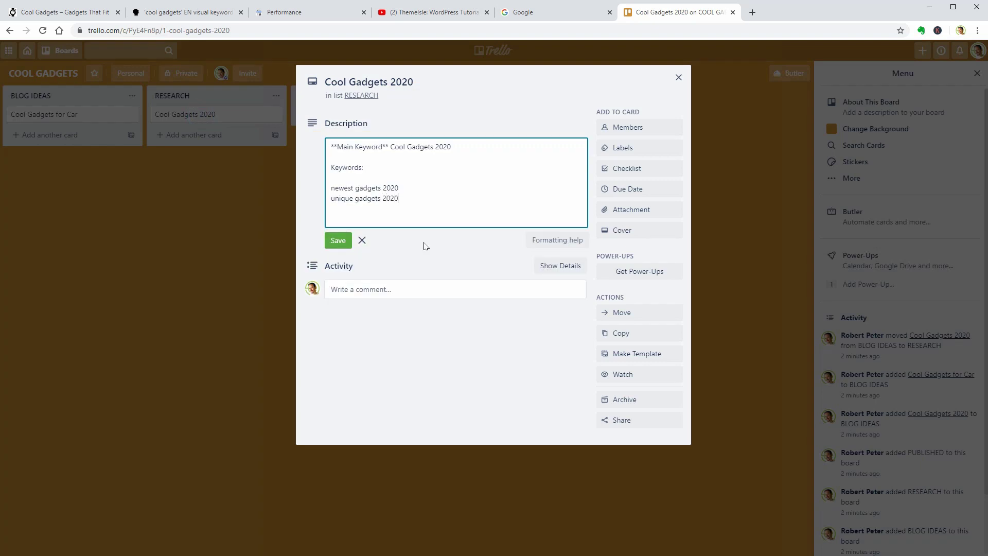
pyautogui.press('Return')
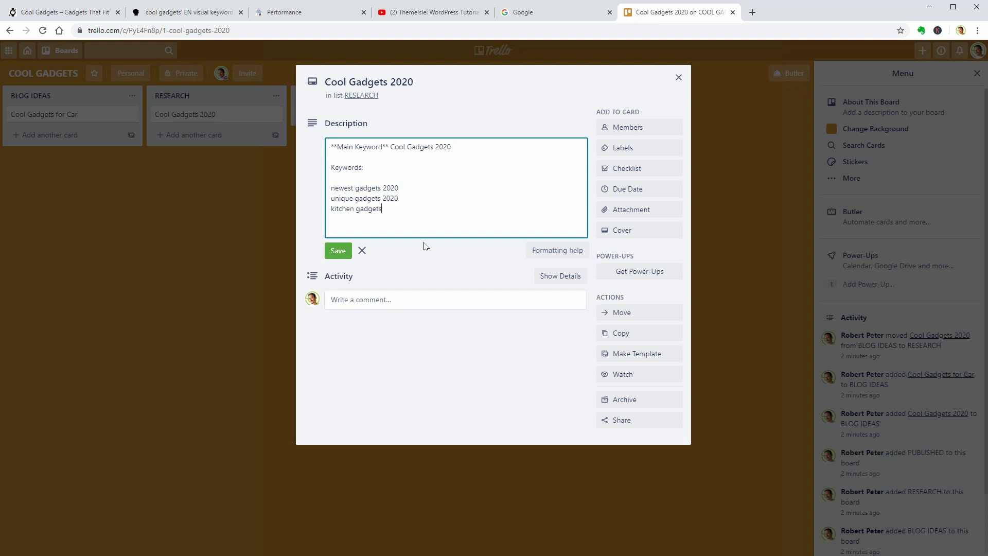
pyautogui.press('Return')
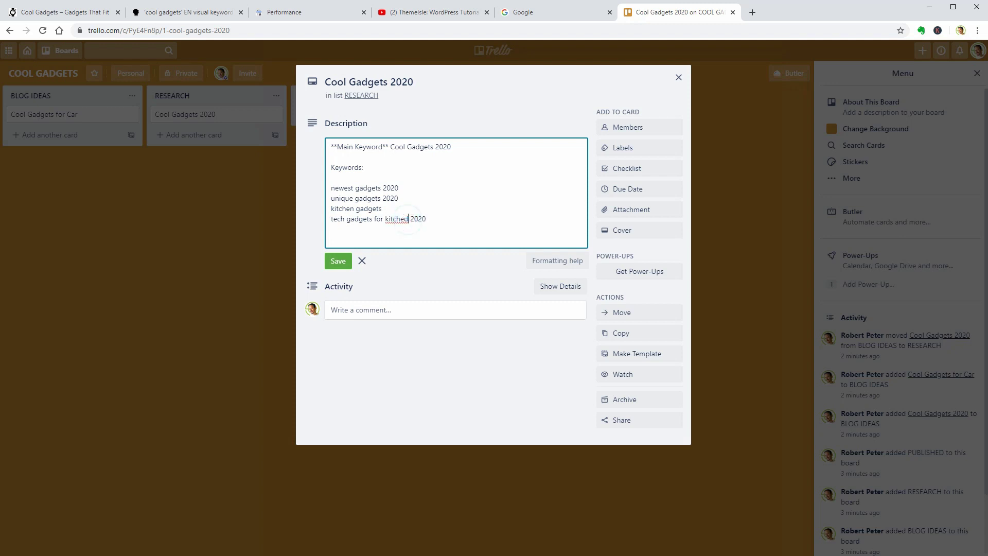
pyautogui.press('BackSpace')
pyautogui.write('n')
# Copy 'cool gadgets to buy' from AnswerThePublic into the card's description
pyautogui.click(215, 20)
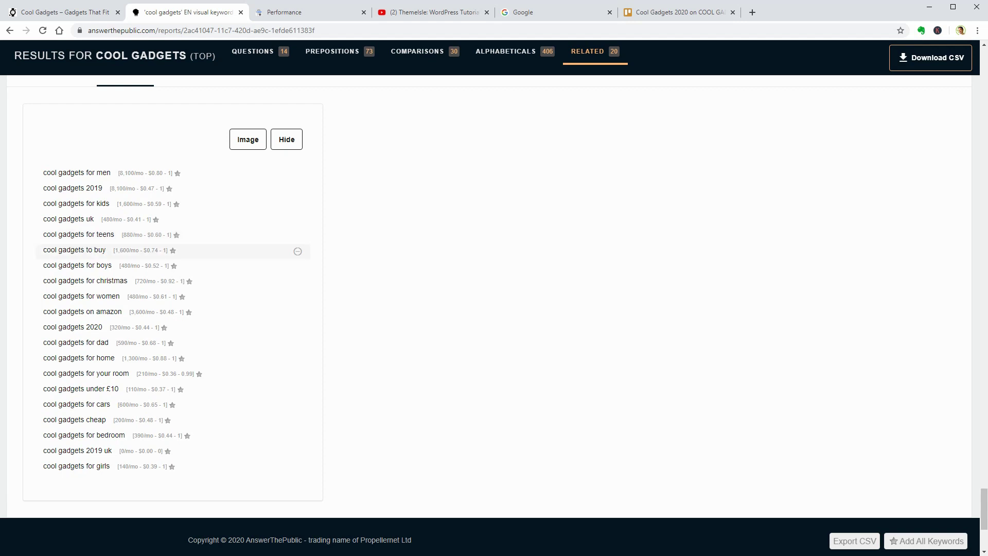
pyautogui.moveTo(43, 249); pyautogui.dragTo(106, 250)
pyautogui.rightClick(100, 250)
pyautogui.click(119, 256)
pyautogui.click(689, 11)
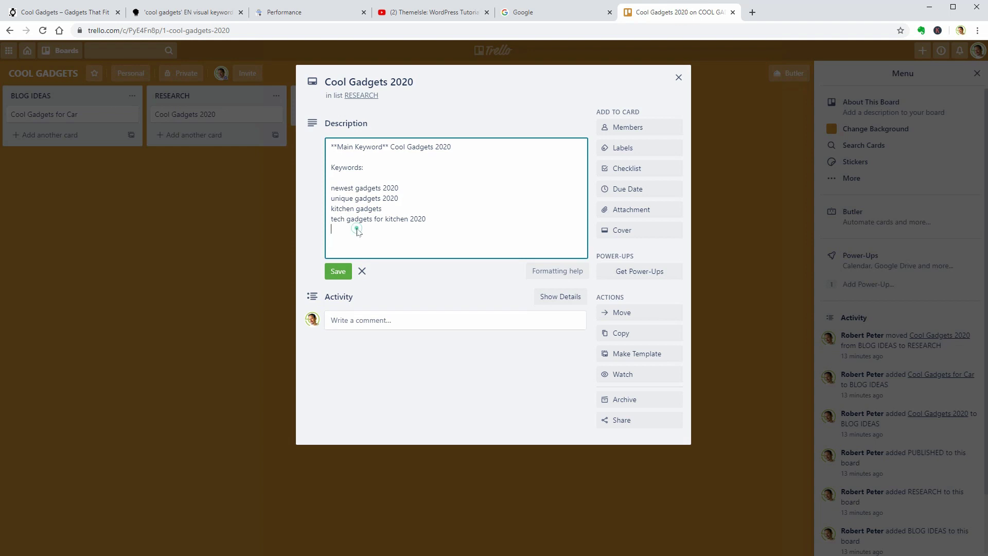
pyautogui.rightClick(356, 228)
pyautogui.click(408, 308)
# Copy 'cool gadgets for the kitchen' into the description and save it
pyautogui.click(206, 15)
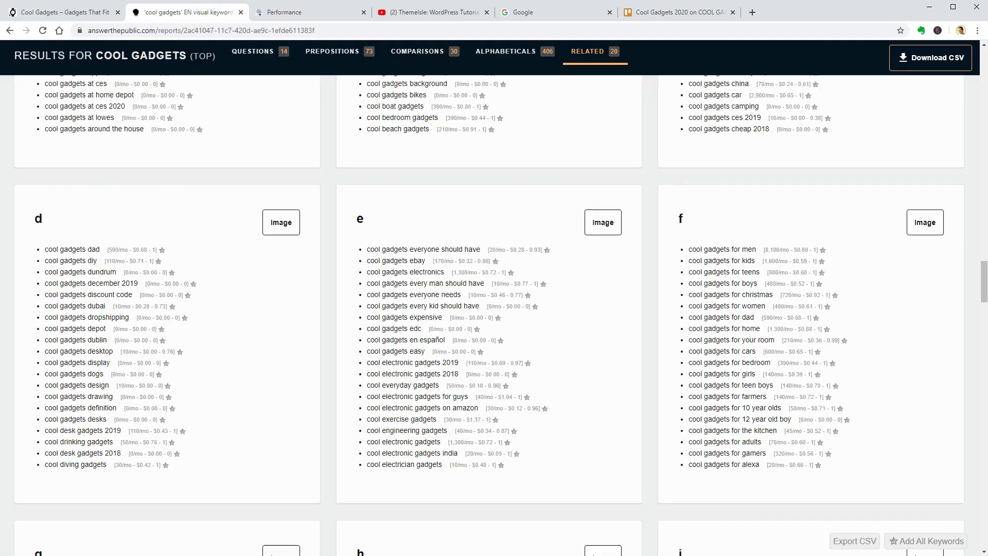
pyautogui.moveTo(688, 430); pyautogui.dragTo(774, 430)
pyautogui.rightClick(775, 431)
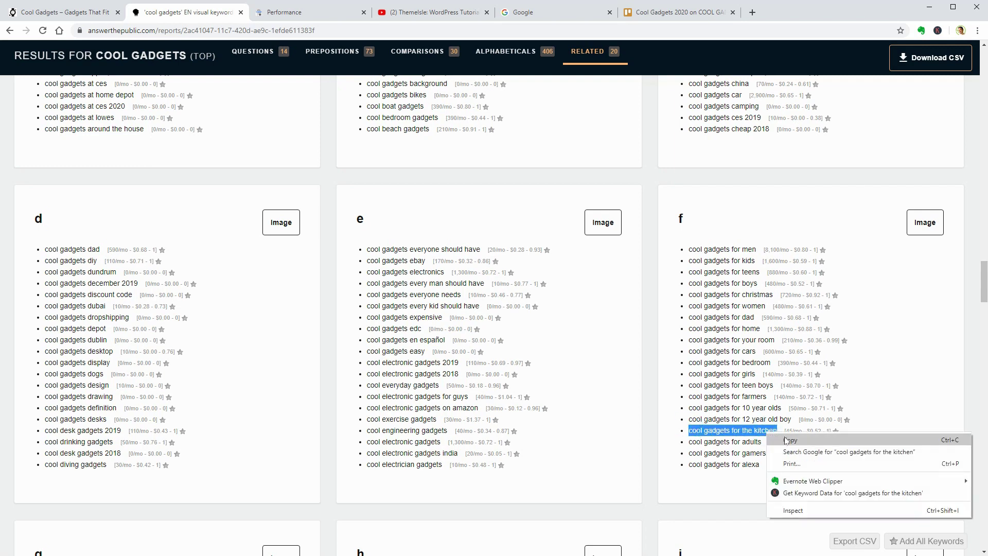
pyautogui.click(787, 439)
pyautogui.click(663, 12)
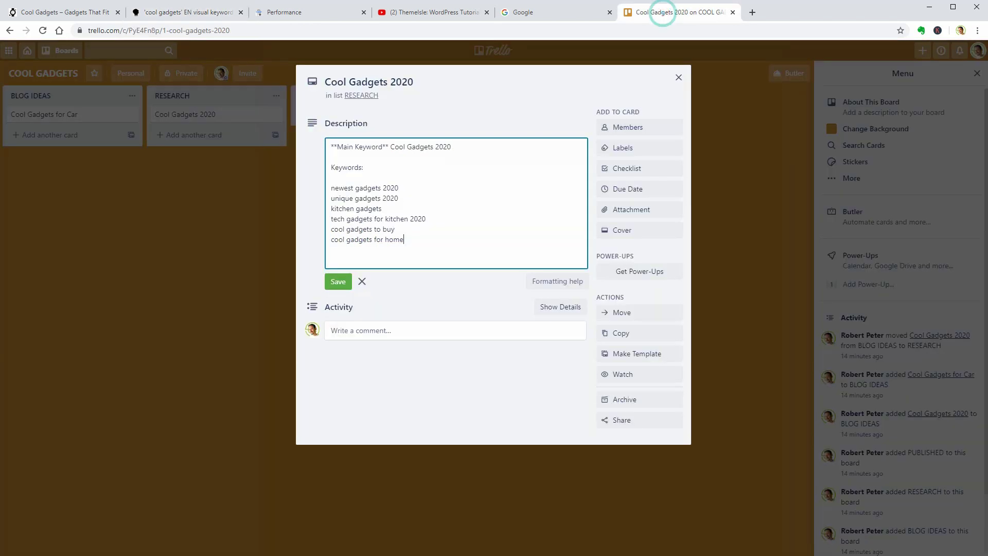
pyautogui.rightClick(350, 249)
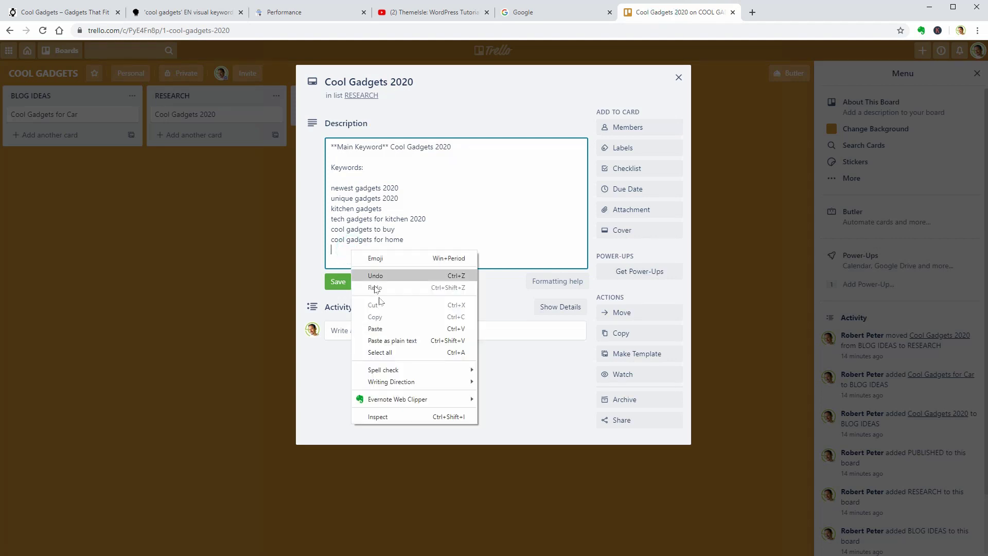
pyautogui.click(394, 326)
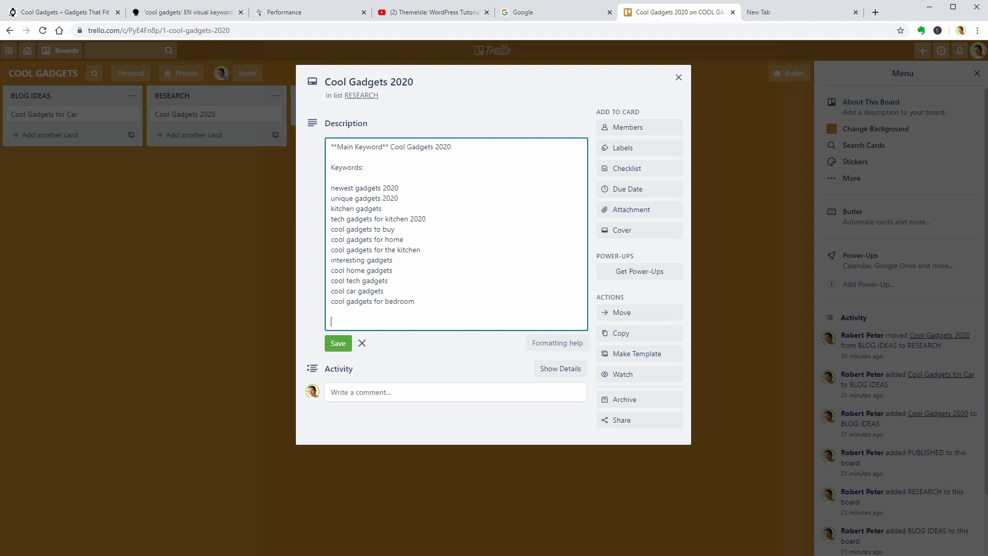
pyautogui.click(340, 344)
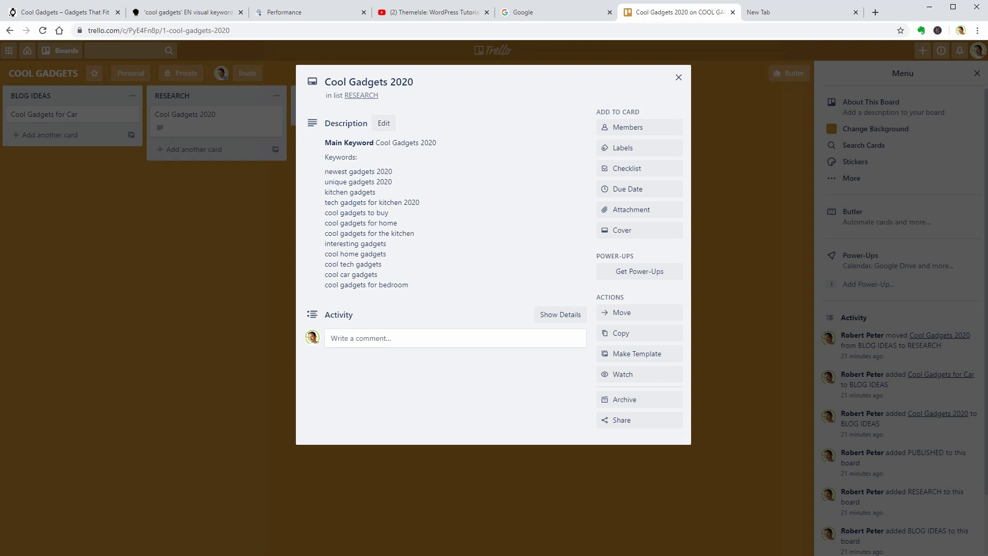
# Check related keyword volumes like 'cool gadgets to buy' and open the Keywords Everywhere panel
pyautogui.click(195, 16)
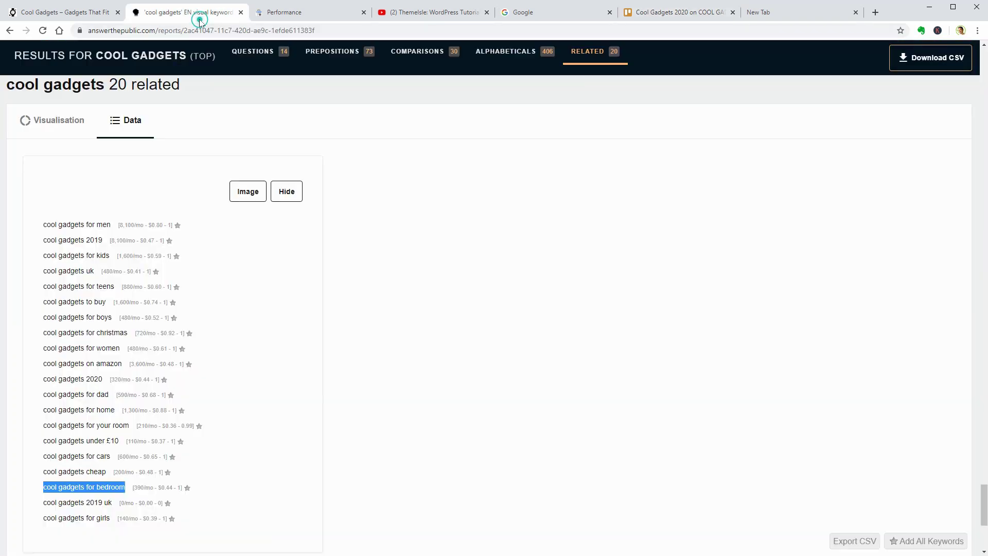
pyautogui.doubleClick(126, 225)
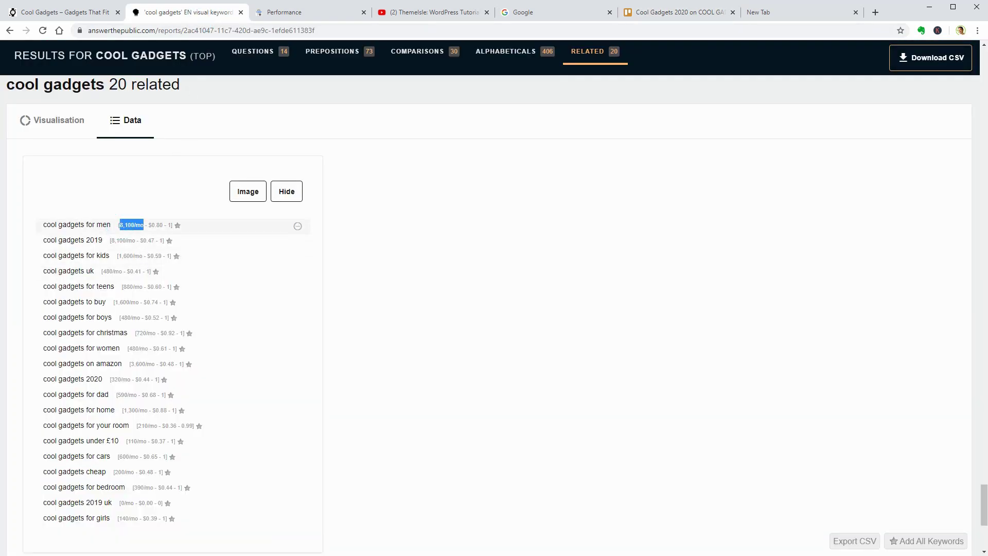
pyautogui.tripleClick(230, 282)
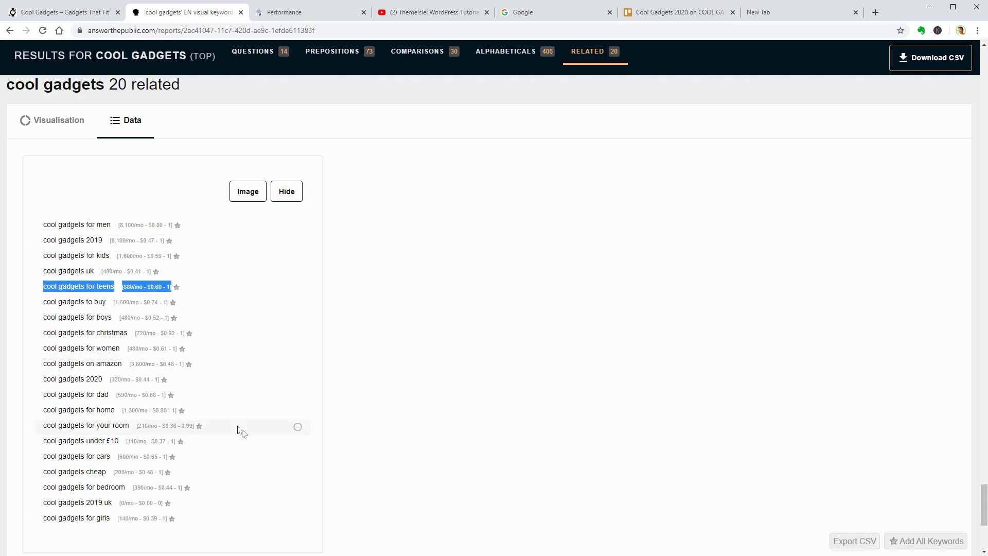
pyautogui.click(138, 481)
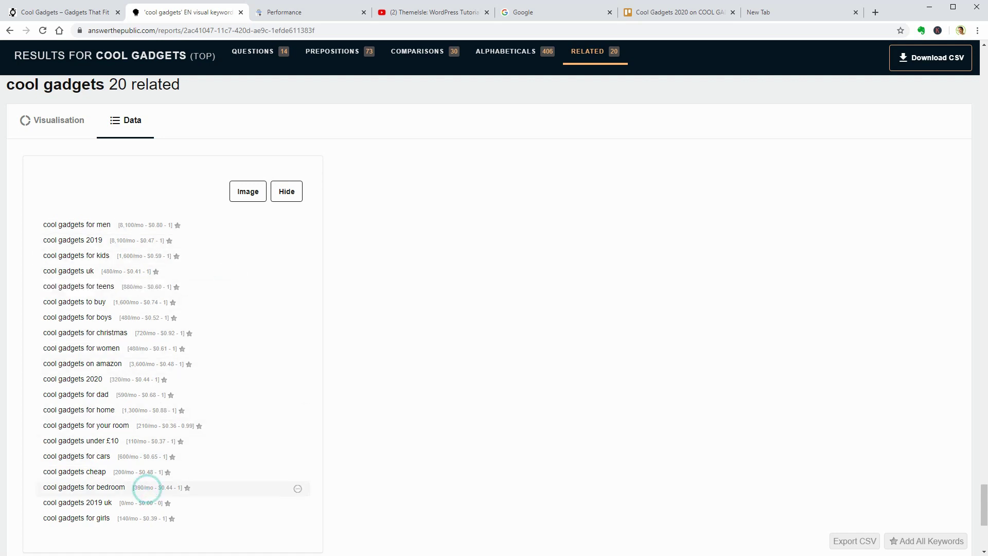
pyautogui.moveTo(114, 302); pyautogui.dragTo(139, 302)
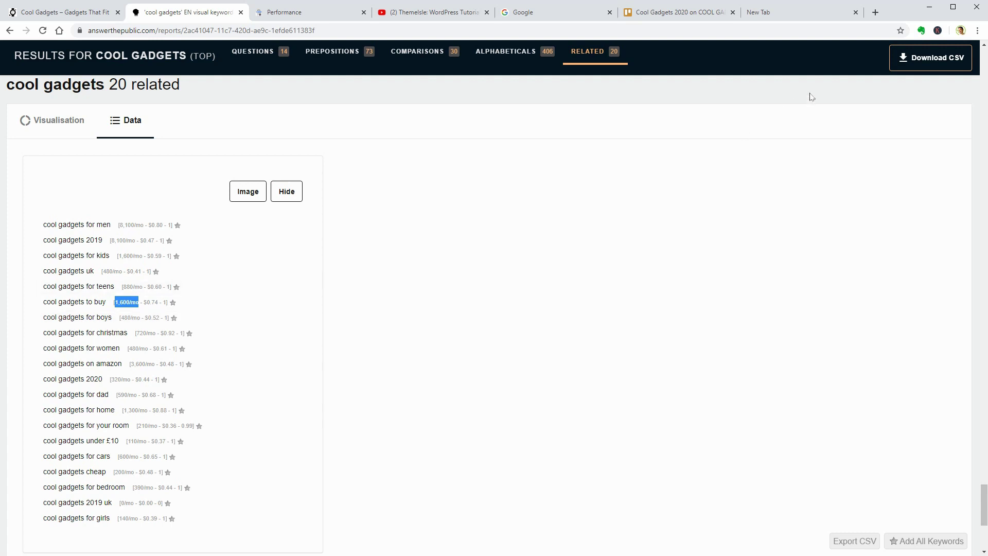
pyautogui.click(938, 31)
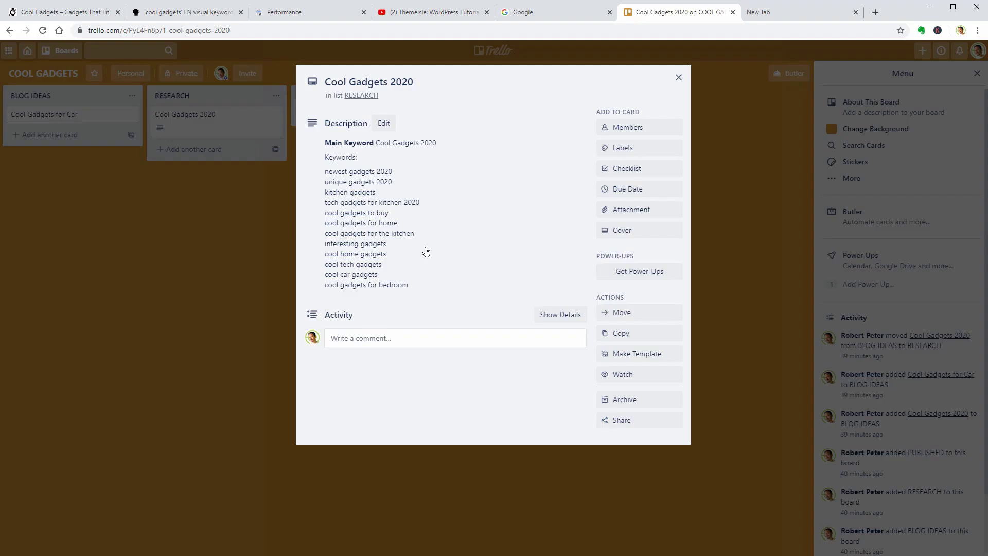
# From the dashboard's Plugins > Add New, search 'yoast' and activate Yoast SEO
pyautogui.click(67, 12)
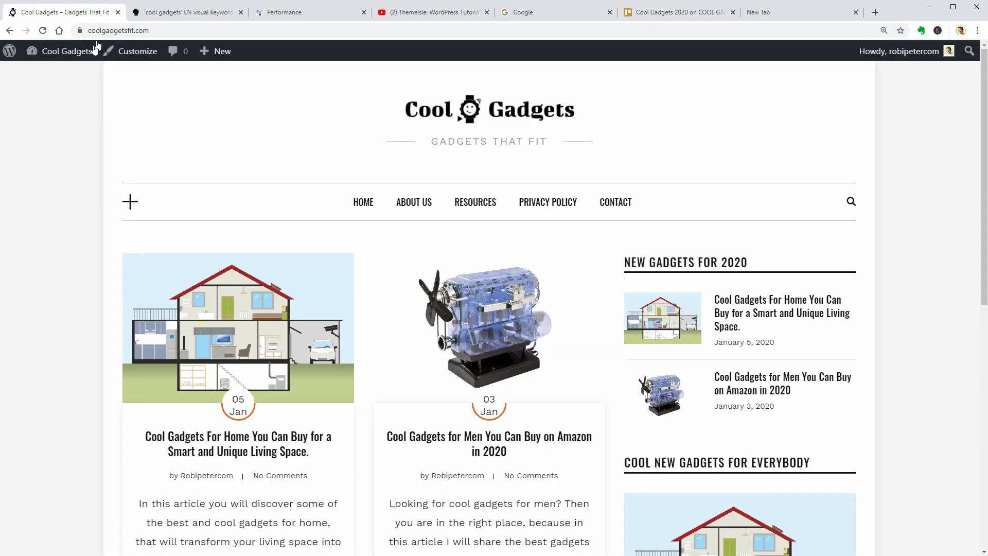
pyautogui.click(61, 74)
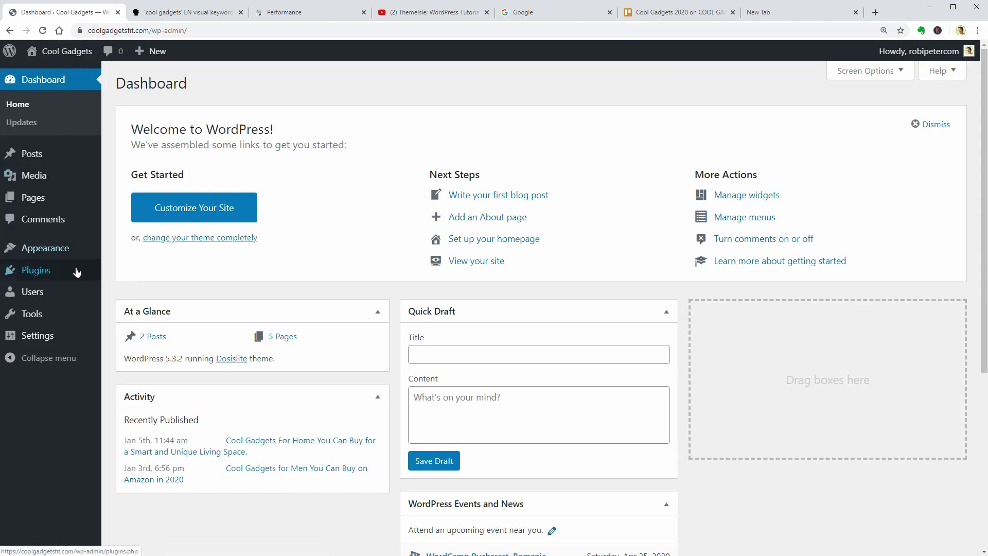
pyautogui.moveTo(83, 274)
pyautogui.click(127, 289)
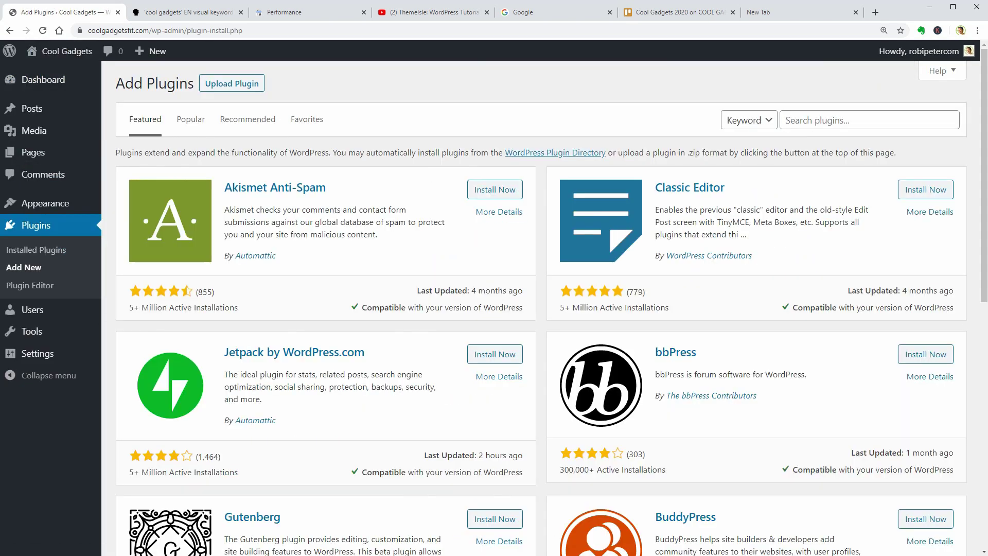
pyautogui.click(824, 117)
pyautogui.write('yoast')
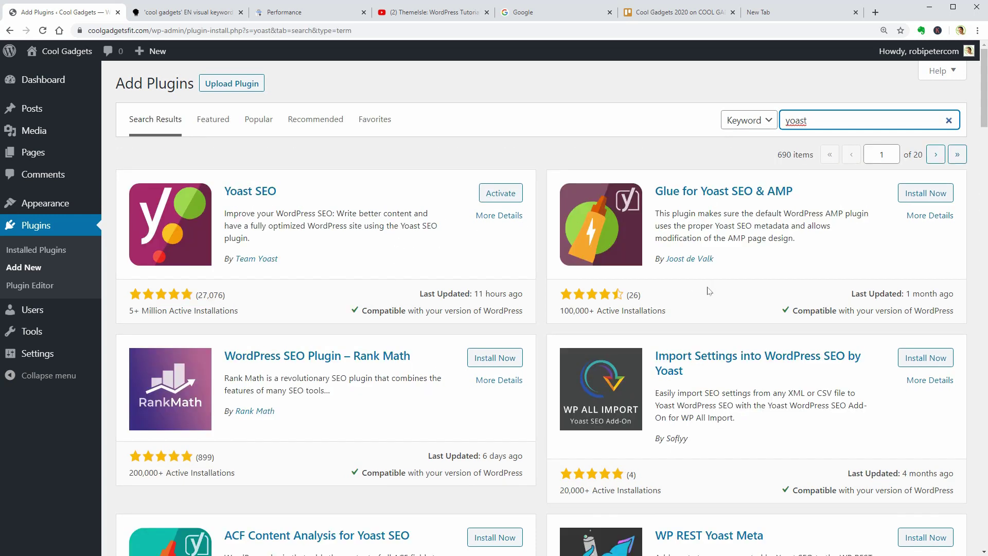
pyautogui.click(507, 193)
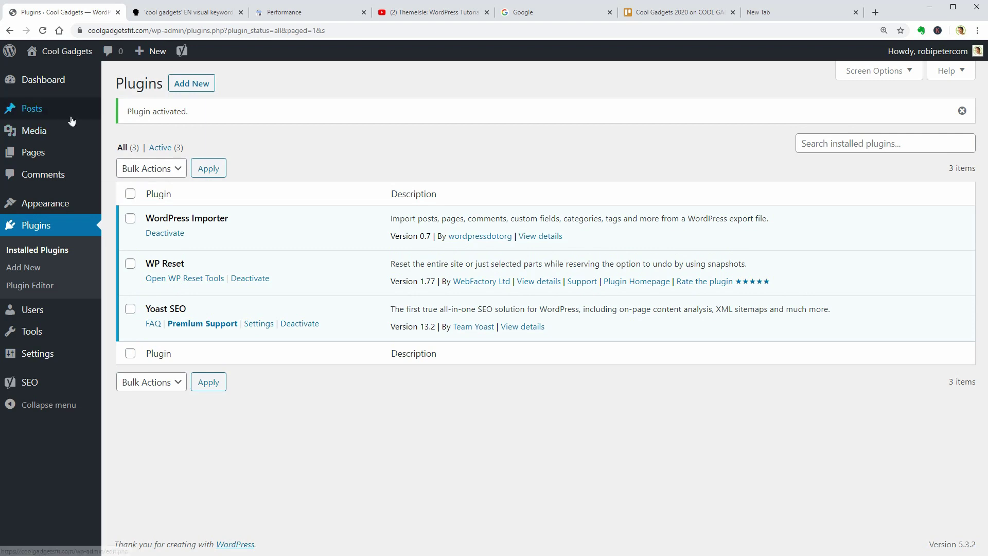
# Open the Cool Gadgets For Home post for editing from All Posts
pyautogui.moveTo(72, 117)
pyautogui.click(128, 114)
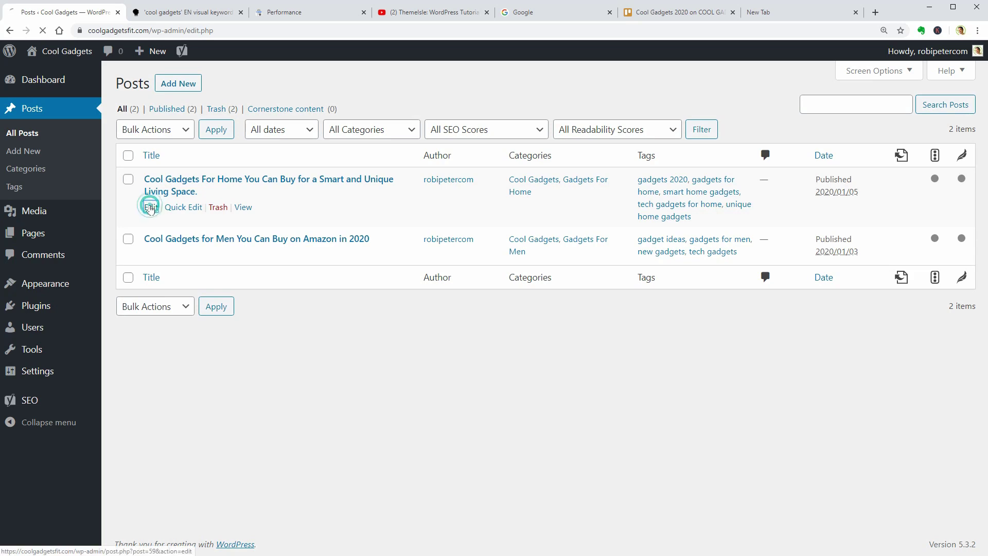
pyautogui.click(150, 208)
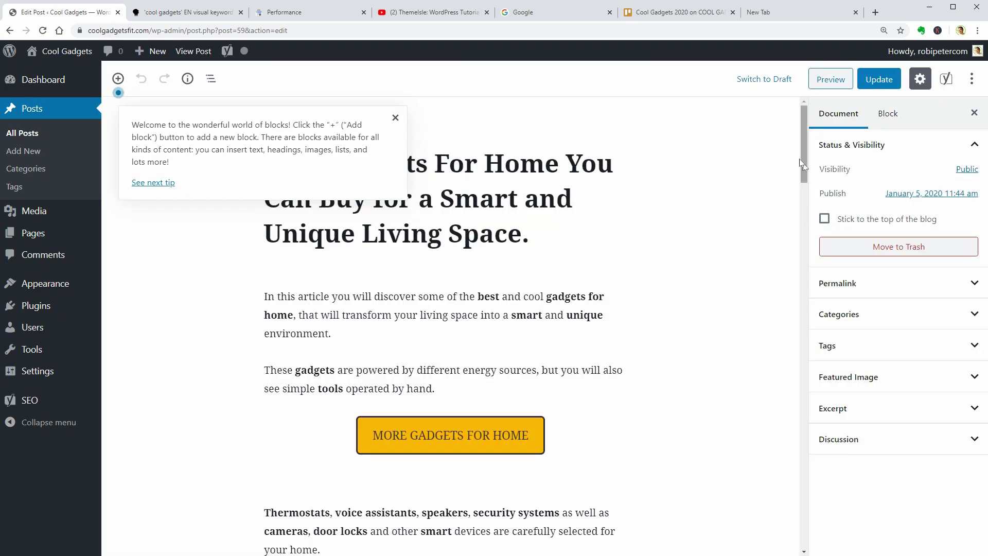
pyautogui.moveTo(803, 166); pyautogui.dragTo(799, 532)
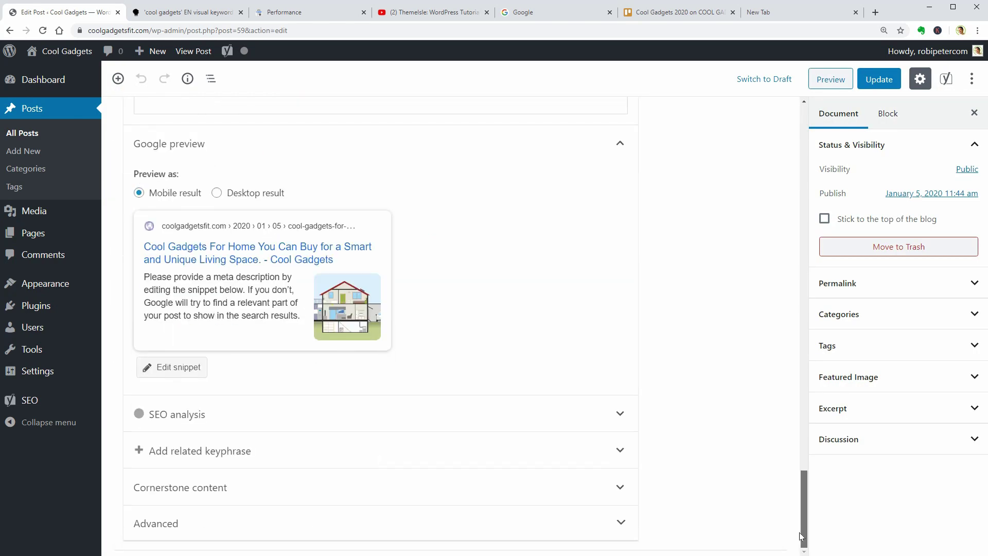
# Enter 'cool gadgets for home' as the post's Yoast focus keyphrase
pyautogui.click(304, 419)
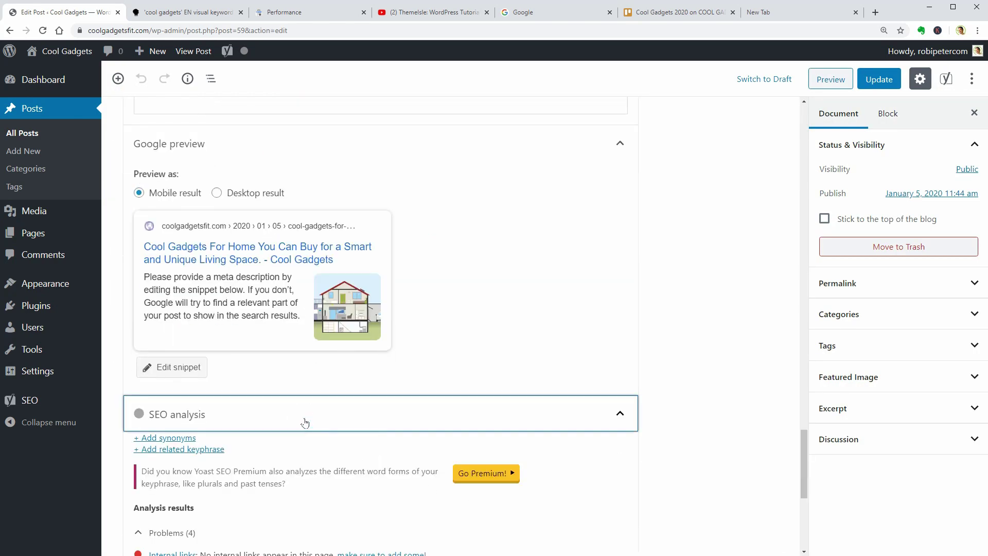
pyautogui.scroll(-4, 304, 420)
pyautogui.scroll(-2, 307, 422)
pyautogui.scroll(7, 247, 235)
pyautogui.click(178, 203)
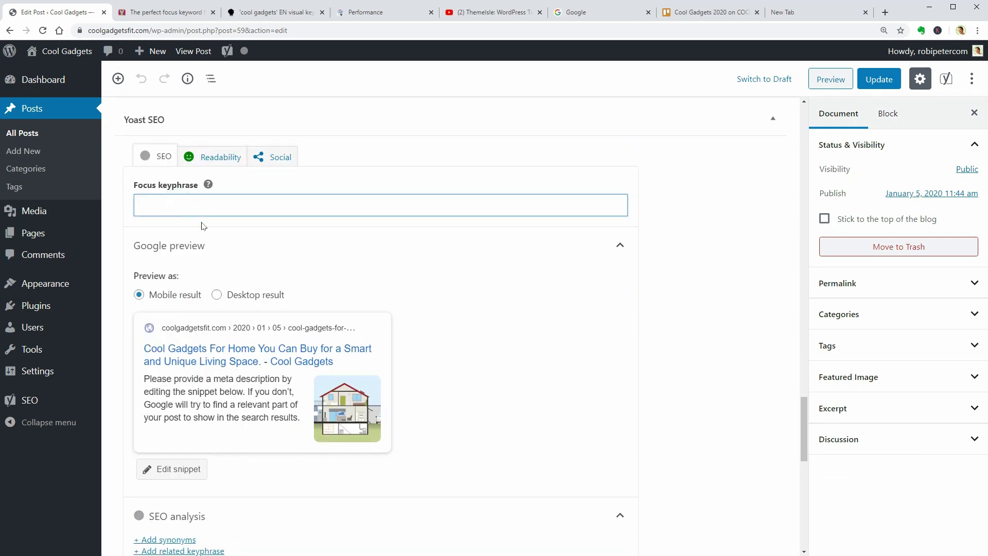
pyautogui.write('cool gadgets for home')
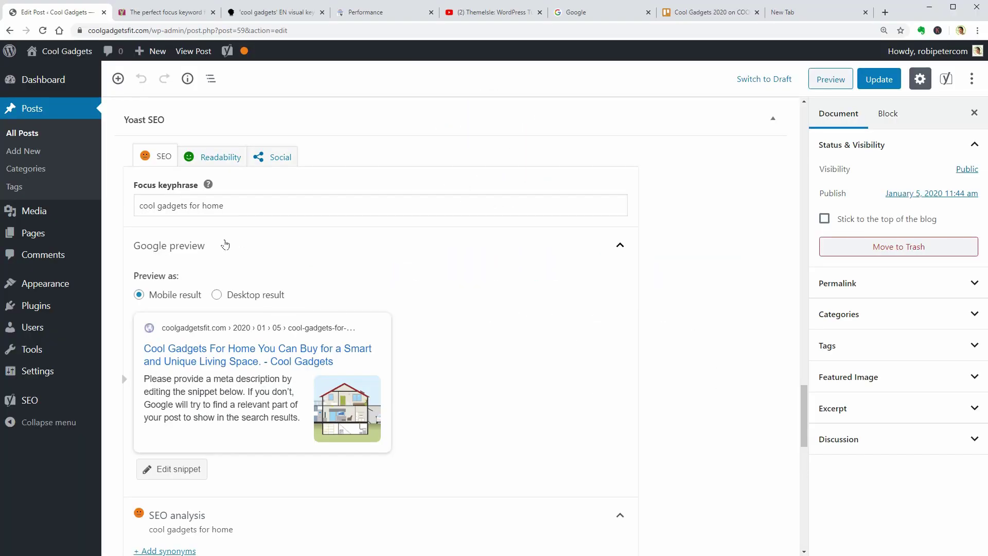
pyautogui.moveTo(82, 372)
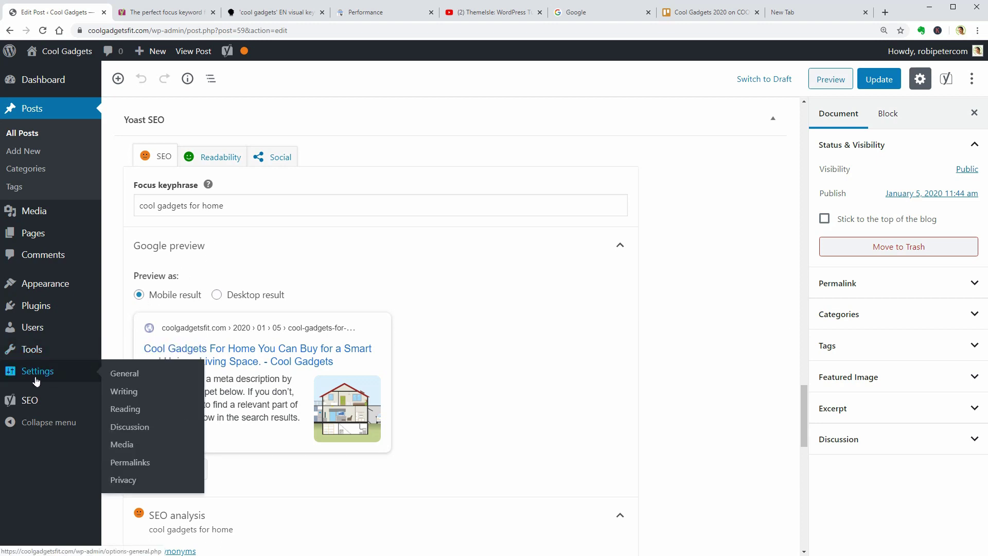
# Save the permalink settings with the Post name structure
pyautogui.click(139, 464)
pyautogui.scroll(-2, 216, 434)
pyautogui.scroll(-2, 215, 434)
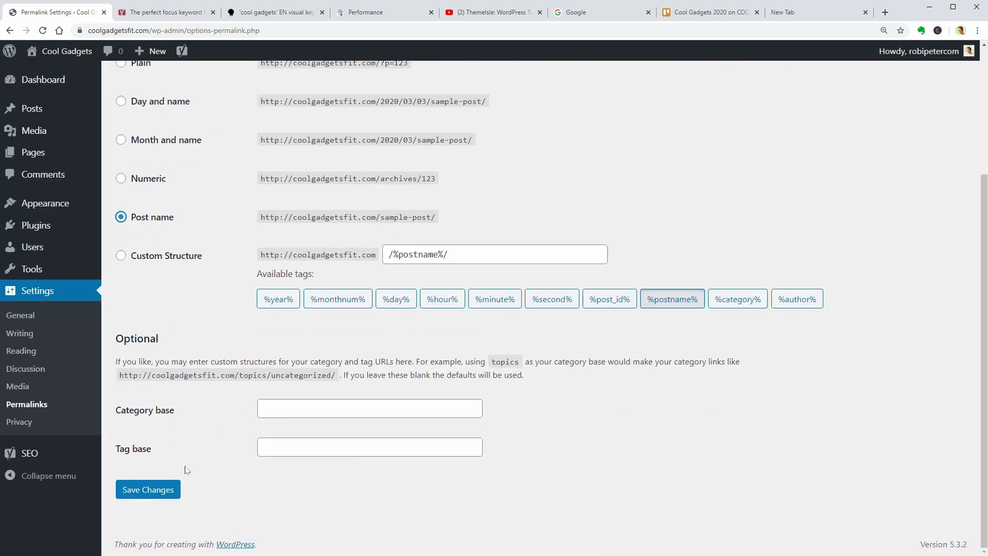
pyautogui.click(149, 487)
# Open the Cool Gadgets For Home article and select its full web address
pyautogui.moveTo(51, 78)
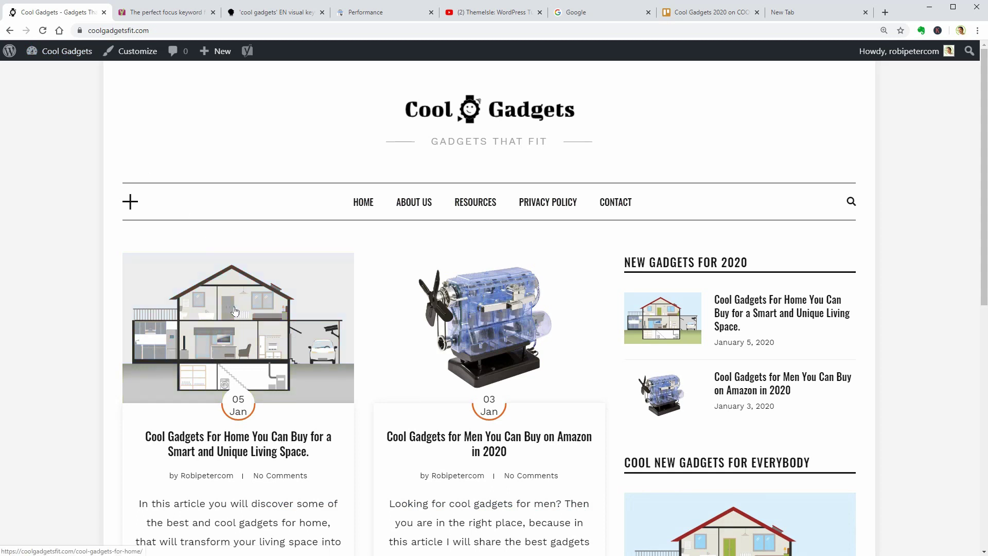
pyautogui.click(235, 311)
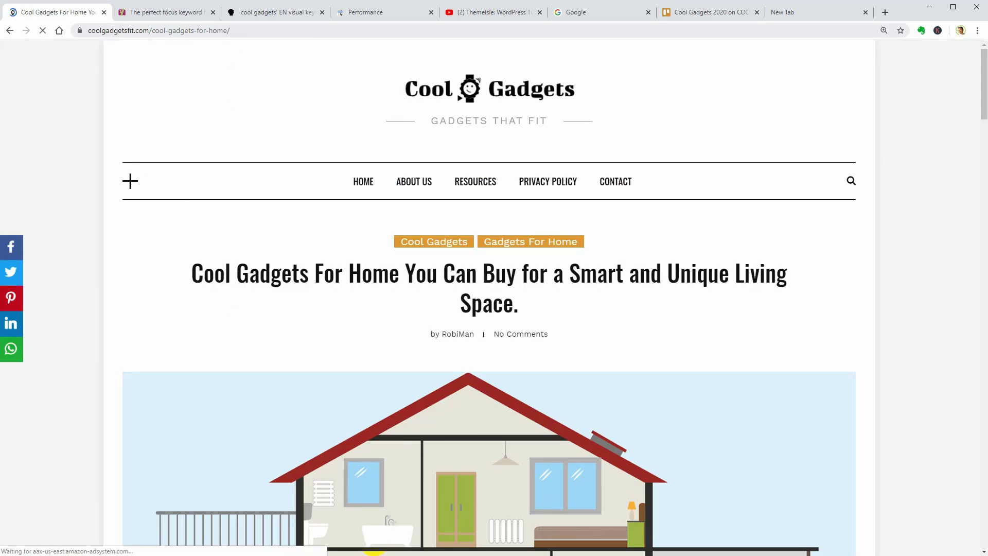
pyautogui.moveTo(236, 31); pyautogui.dragTo(88, 30)
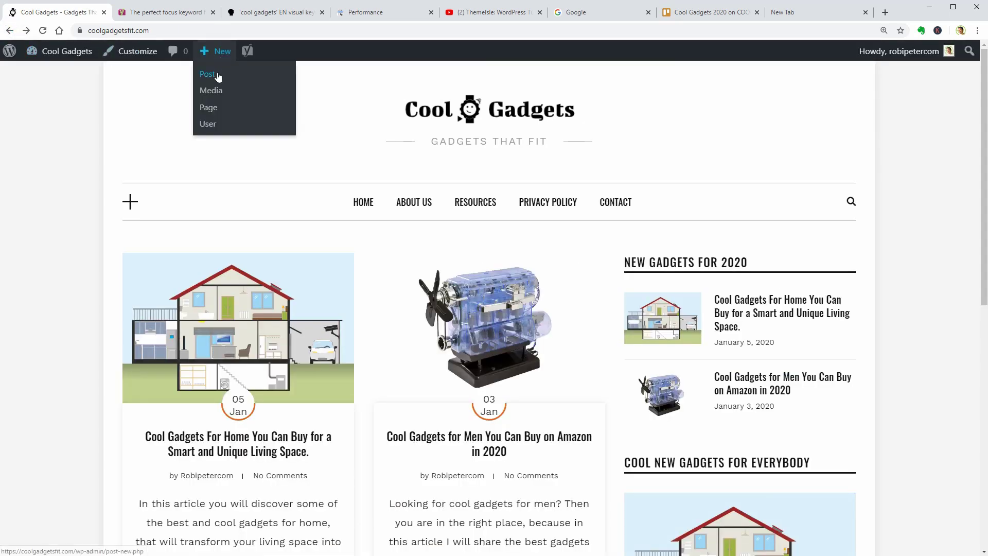
# Start a new post and paste 'Cool New Gadgets You Can Buy in 2020 for Your Kitchen' as its title
pyautogui.click(219, 72)
pyautogui.rightClick(319, 154)
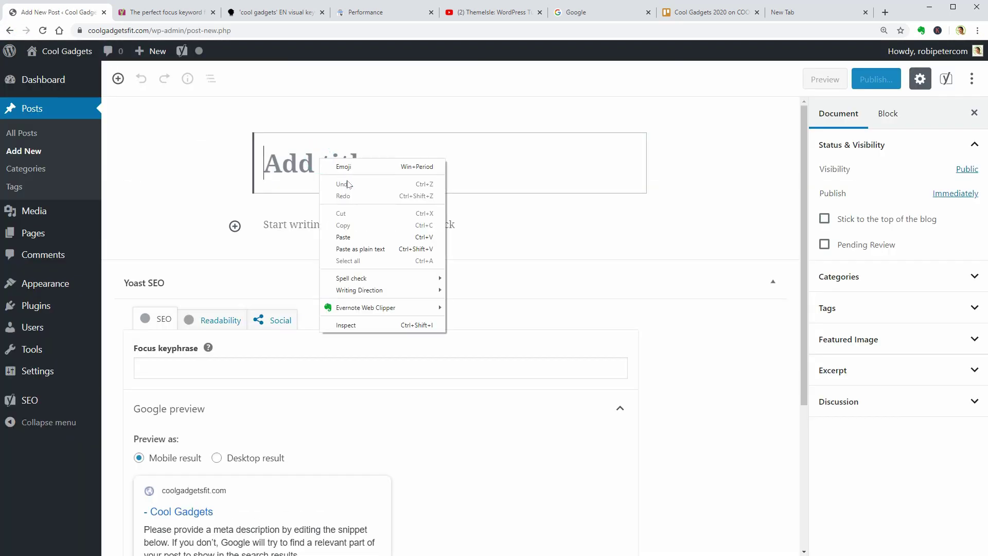
pyautogui.click(375, 235)
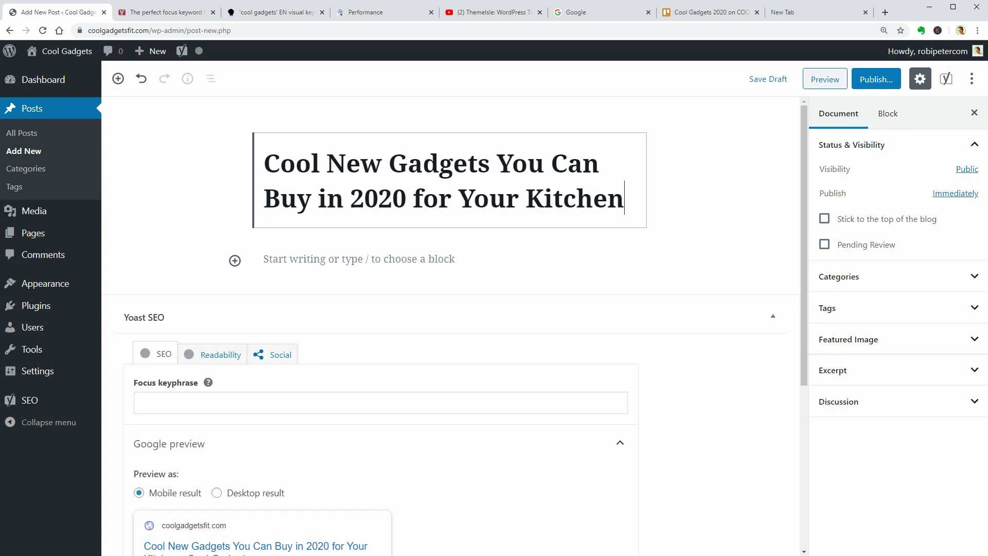
# Select parts of the title such as 'New Gadget' and 'Kitchen', and start an empty body paragraph
pyautogui.hotkey('ctrl', 'shift', 'Left')
pyautogui.hotkey('ctrl', 'shift', 'Left')
pyautogui.hotkey('ctrl', 'shift', 'Left')
pyautogui.hotkey('ctrl', 'shift', 'Left')
pyautogui.hotkey('ctrl', 'shift', 'Left')
pyautogui.hotkey('ctrl', 'shift', 'Left')
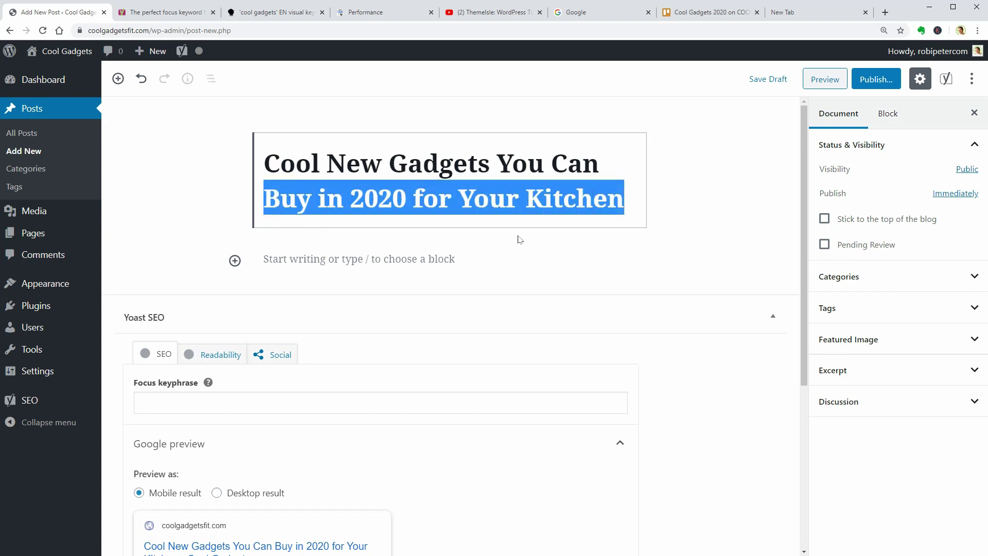
pyautogui.click(489, 192)
pyautogui.click(328, 163)
pyautogui.moveTo(328, 163); pyautogui.dragTo(478, 164)
pyautogui.moveTo(525, 199); pyautogui.dragTo(624, 198)
pyautogui.click(589, 250)
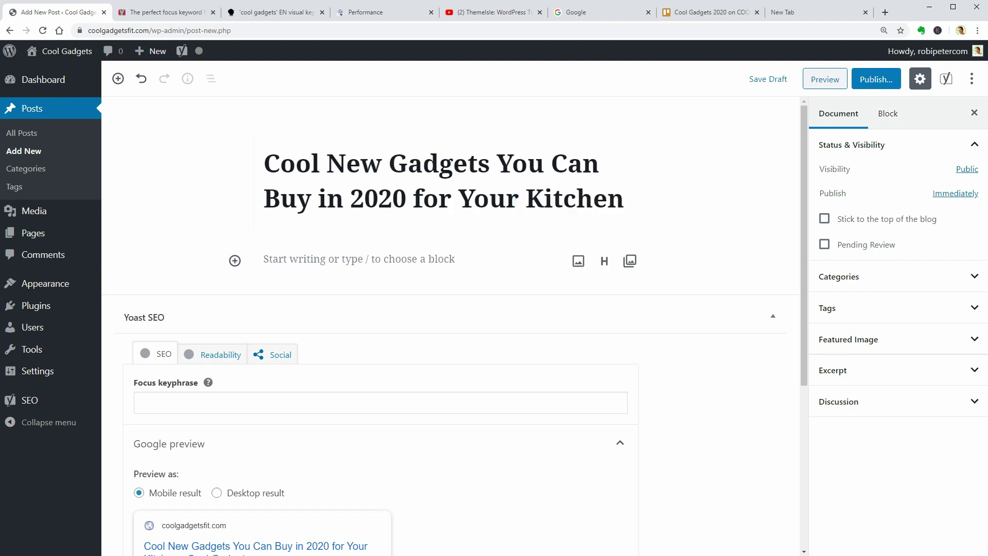
pyautogui.click(436, 260)
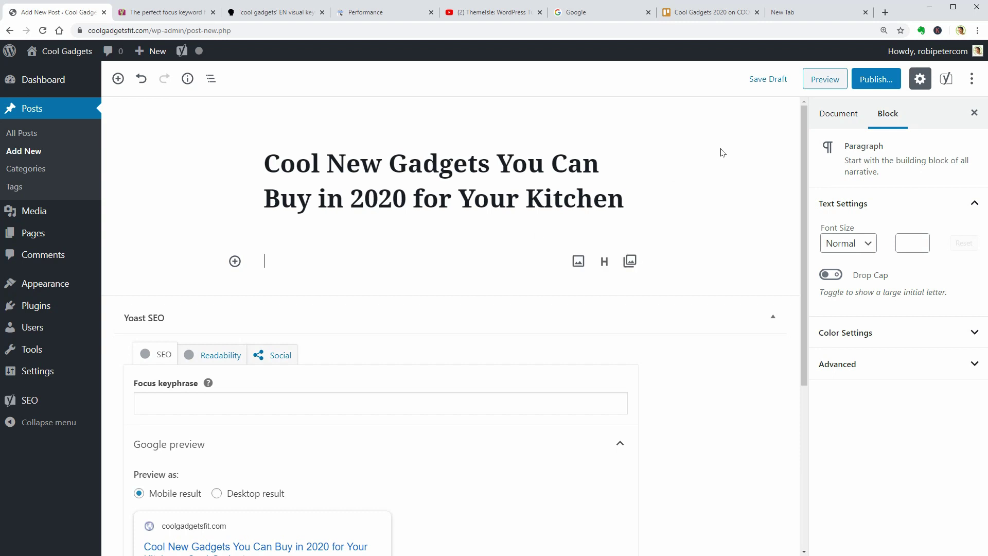
pyautogui.click(597, 163)
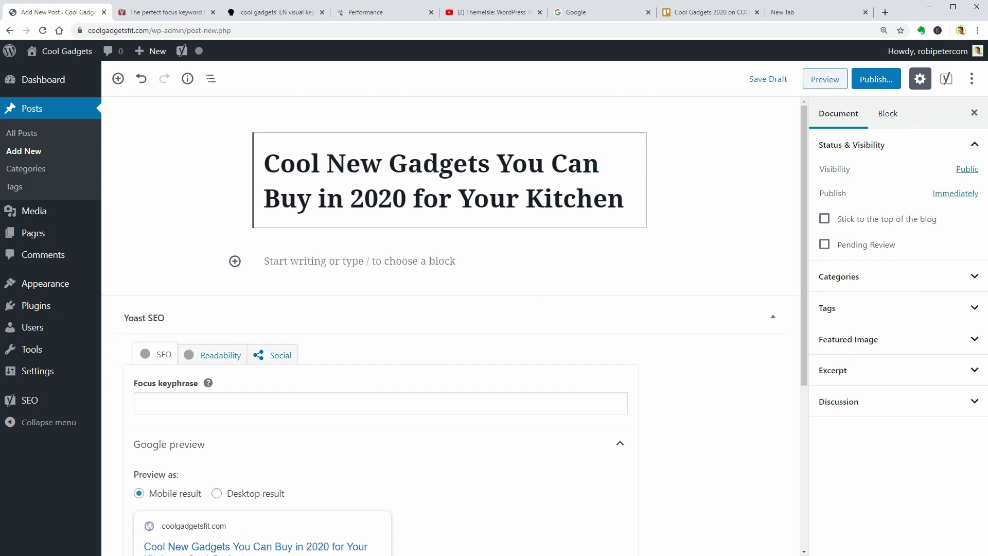
# Save the post as a draft and reveal its editable permalink slug
pyautogui.click(764, 82)
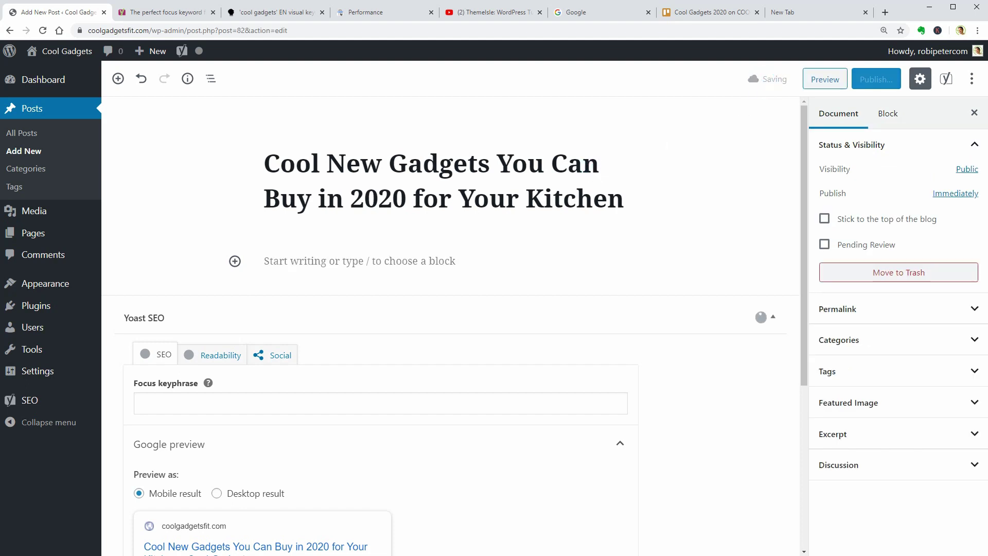
pyautogui.click(529, 170)
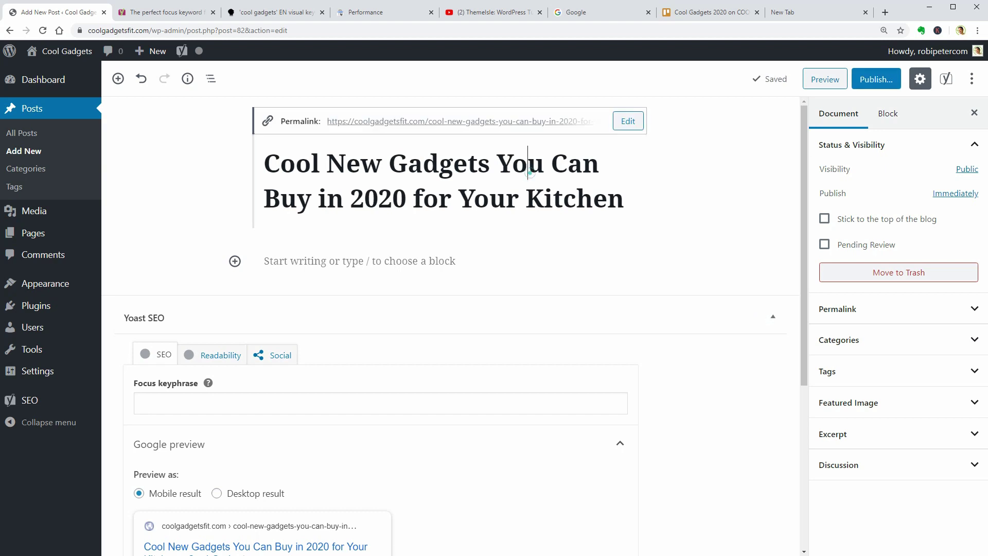
pyautogui.click(628, 120)
pyautogui.click(455, 122)
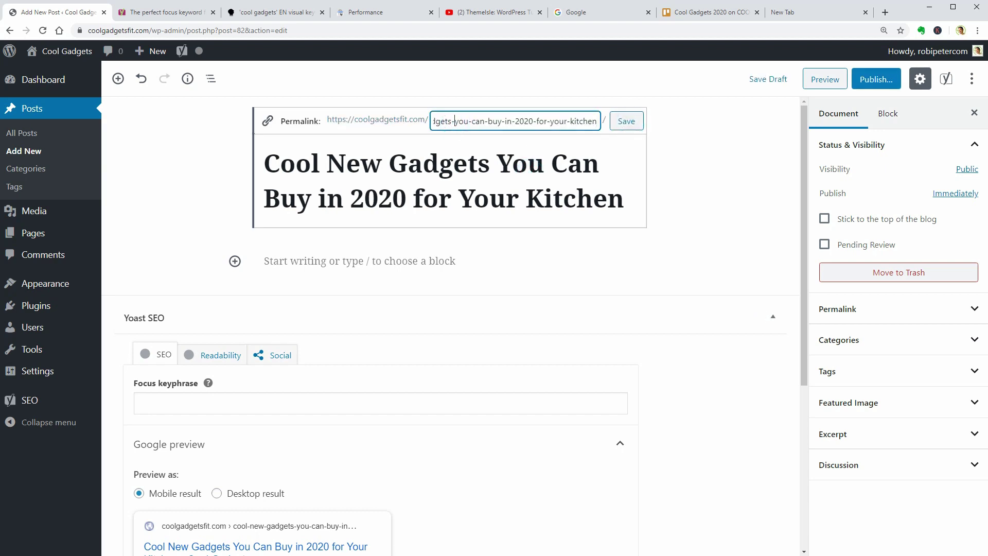
pyautogui.click(623, 123)
# Replace the slug with 'cool gadgets 2020' and save it as cool-gadgets-2020
pyautogui.click(623, 123)
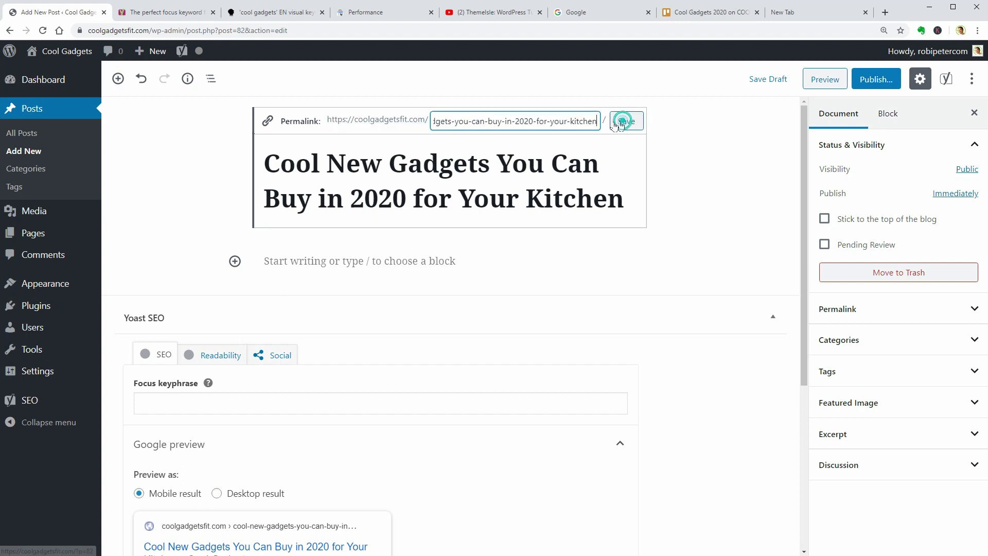
pyautogui.click(484, 122)
pyautogui.hotkey('ctrl', 'a')
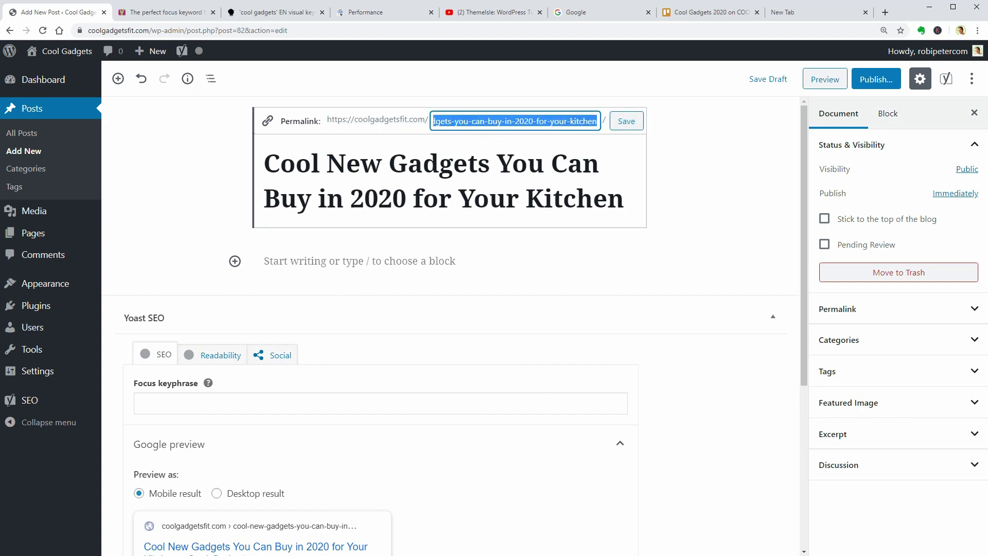
pyautogui.press('BackSpace')
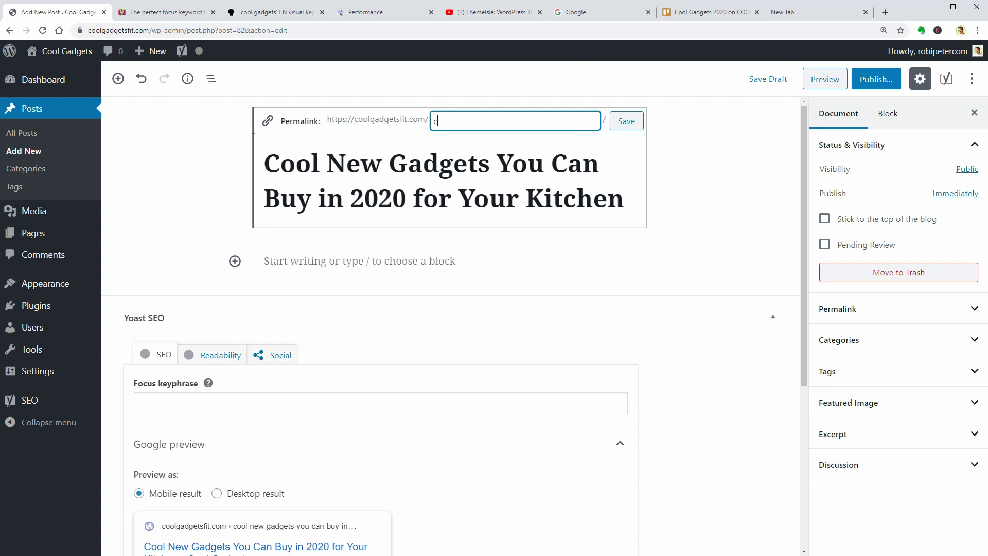
pyautogui.write('cool gadgets 2020')
pyautogui.click(624, 126)
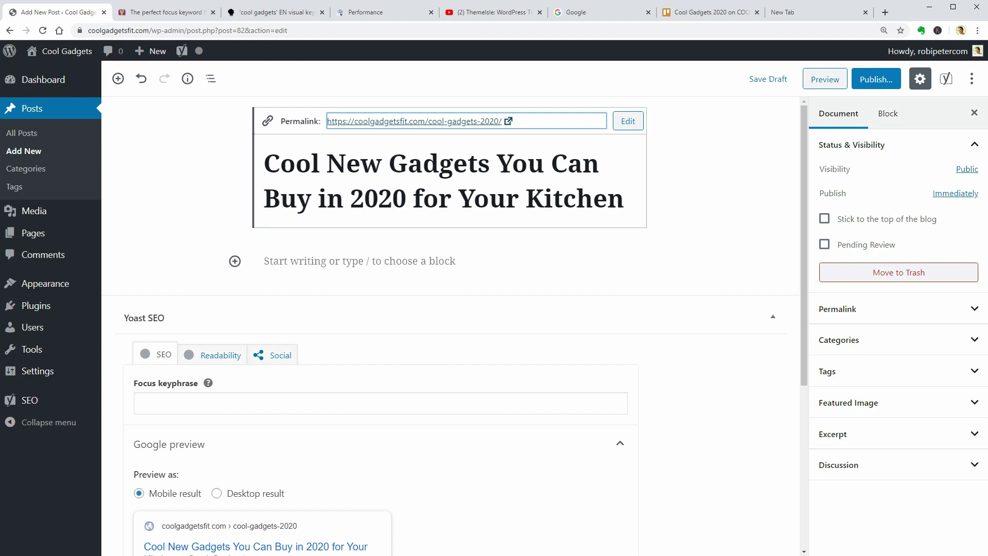
# Set focus keyphrase 'cool gadgets 2020' and add the heading 'Cool Gadgets for a Small Kitchen'
pyautogui.click(204, 402)
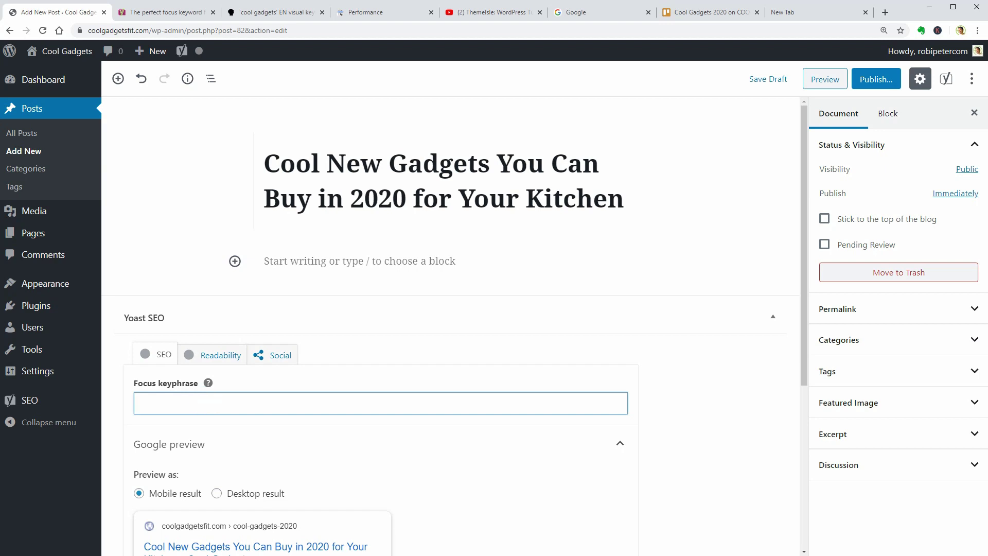
pyautogui.write('cool gadgets 2020')
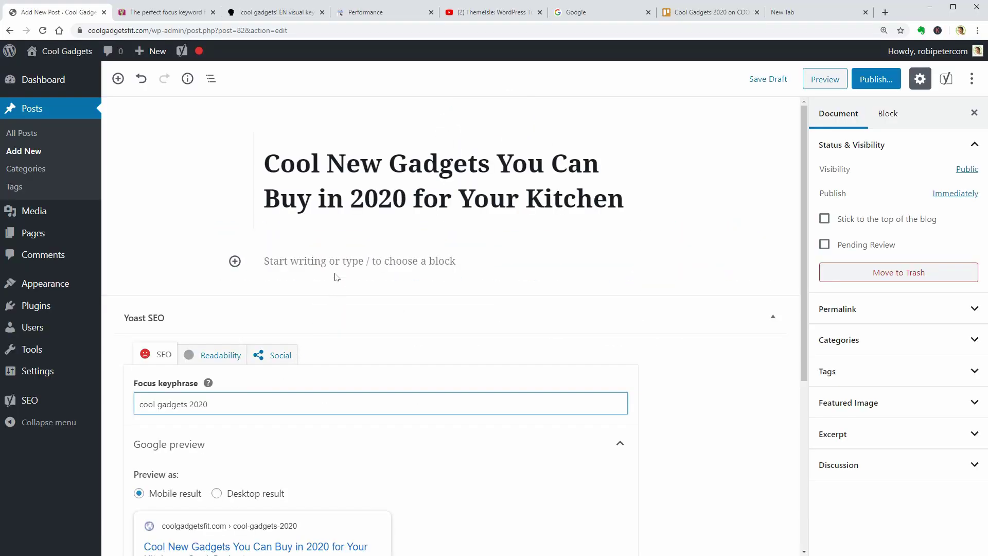
pyautogui.click(326, 260)
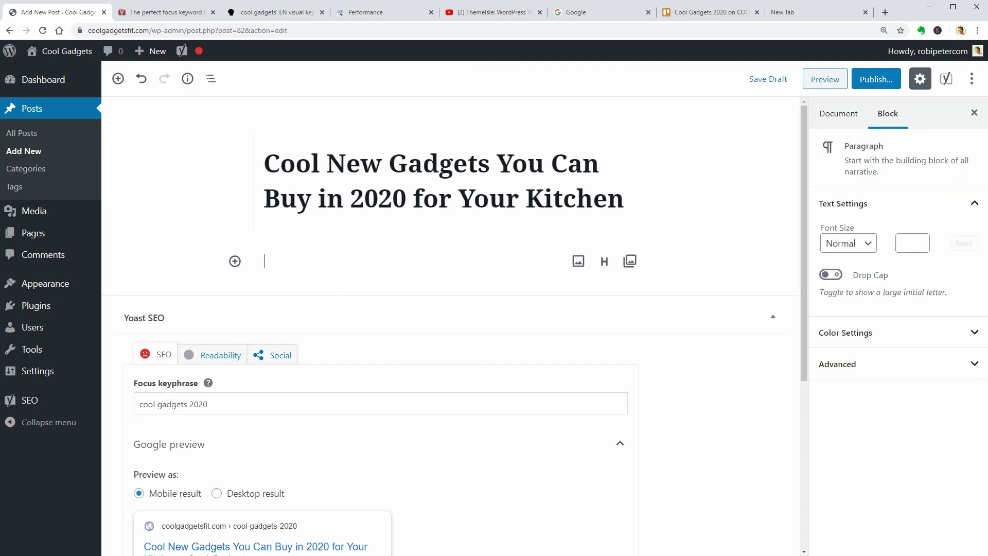
pyautogui.click(234, 260)
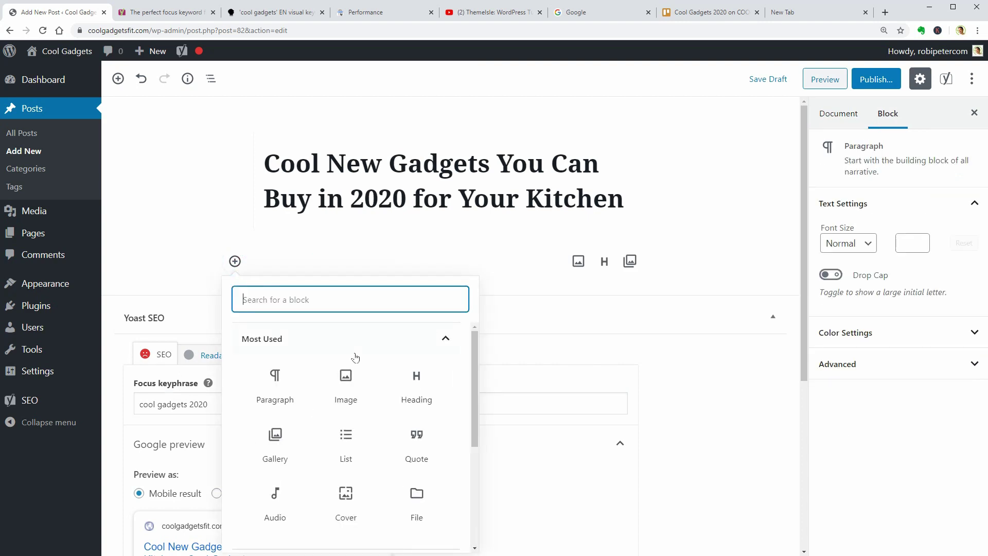
pyautogui.click(415, 386)
pyautogui.write('Cool Gadgets for a Small Kitchen')
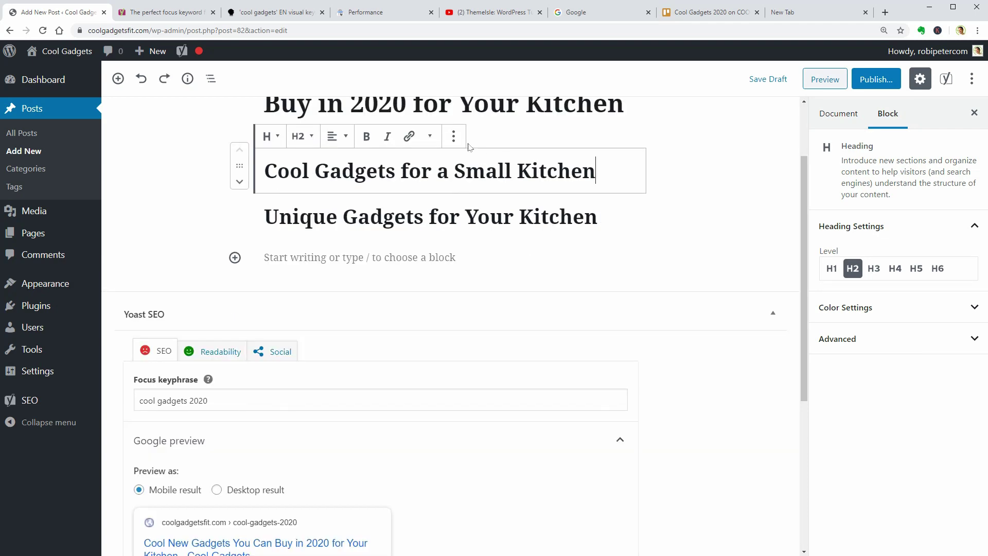
# Duplicate that heading and convert the Bestseller Kitchen Gadgets paragraph into a heading
pyautogui.click(453, 136)
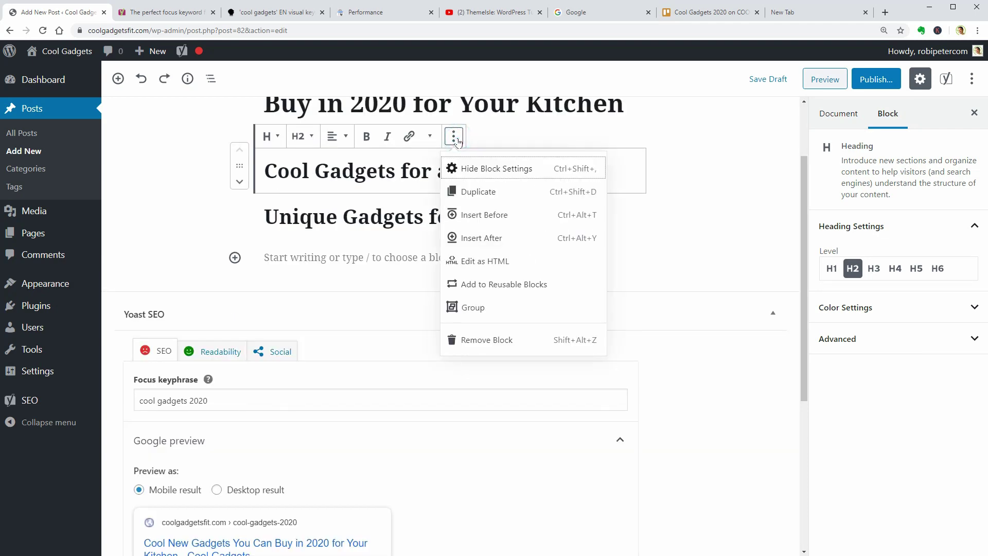
pyautogui.click(457, 191)
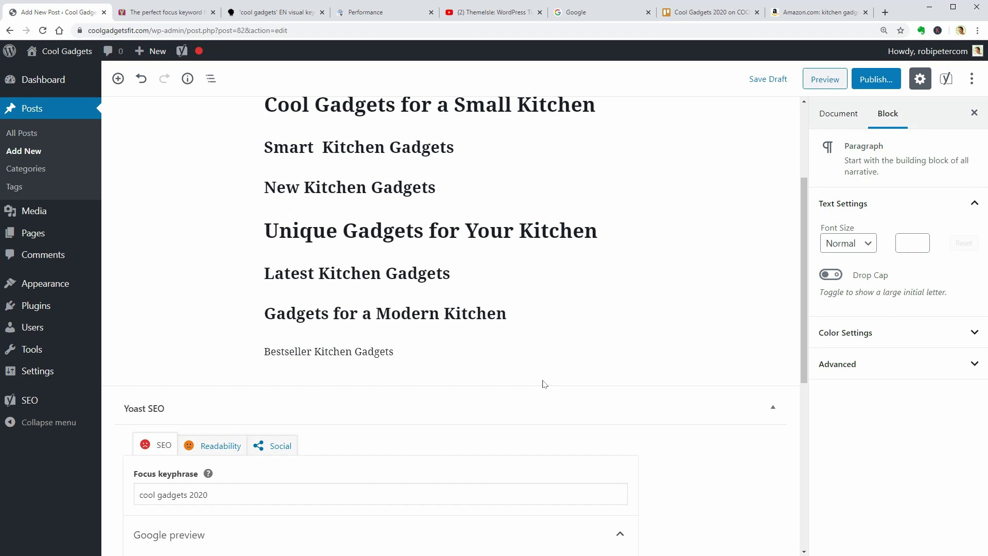
pyautogui.click(412, 352)
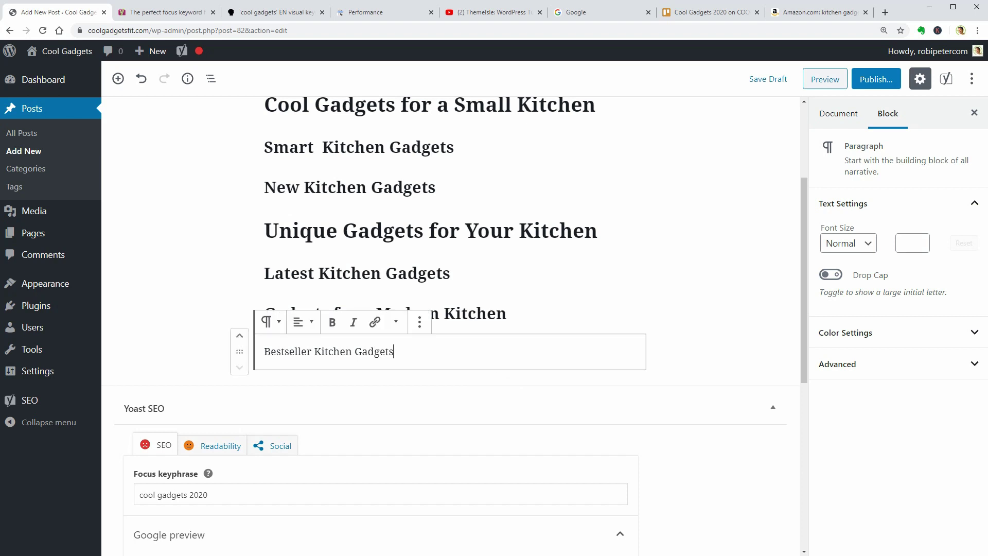
pyautogui.click(271, 322)
pyautogui.click(294, 392)
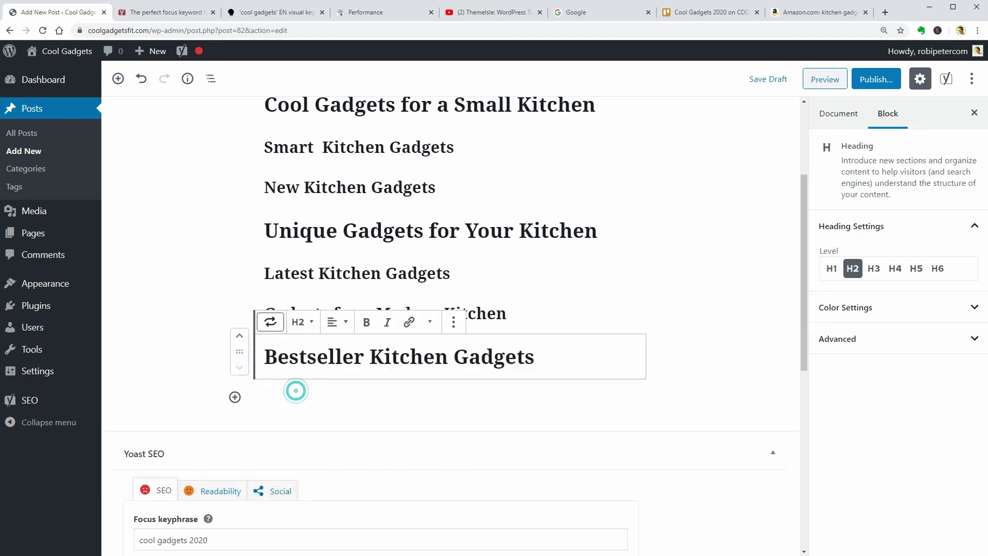
pyautogui.click(511, 383)
pyautogui.scroll(1, 513, 383)
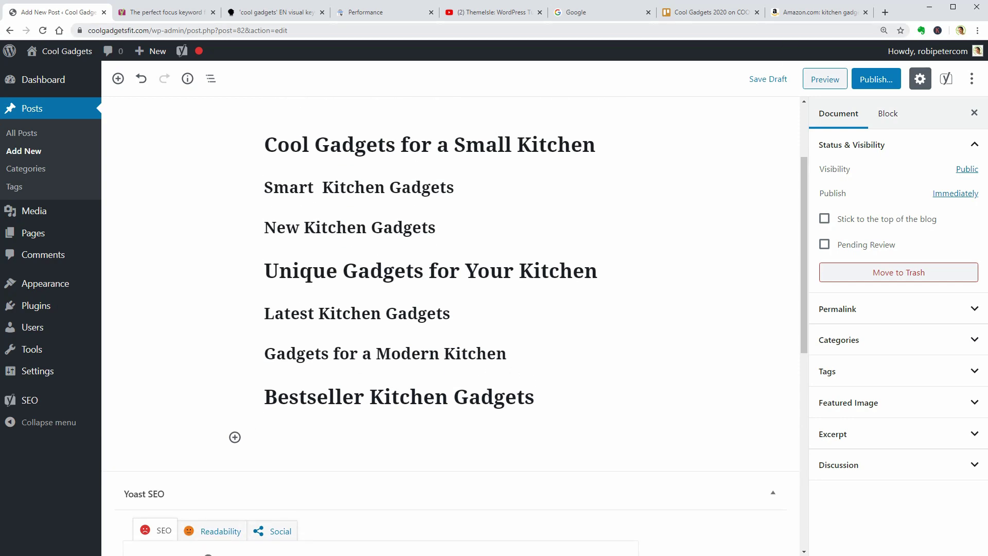
# Open the Jenaluca Herb Scissors Amazon page, select its feature bullets, then the Unique Gadgets paragraphs
pyautogui.click(819, 12)
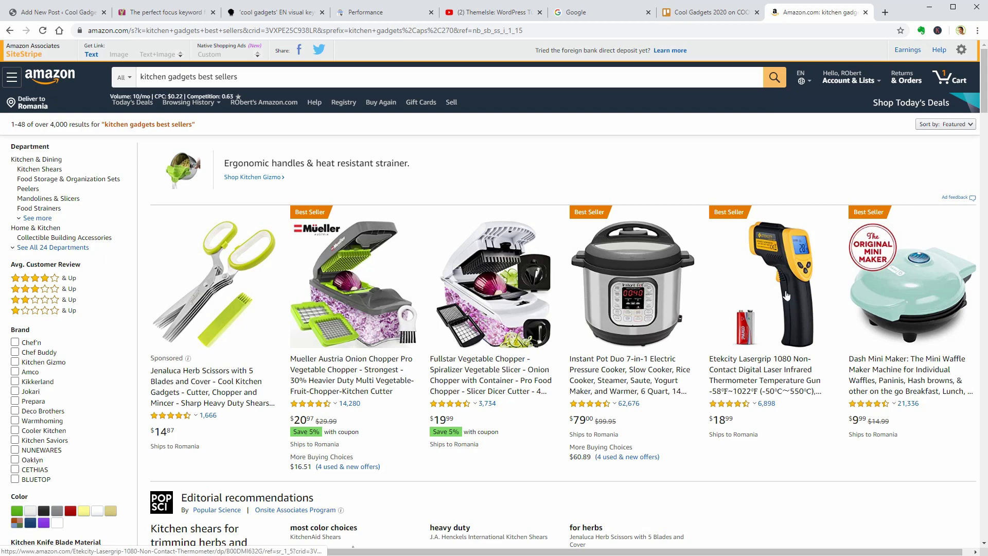
pyautogui.scroll(-3, 789, 293)
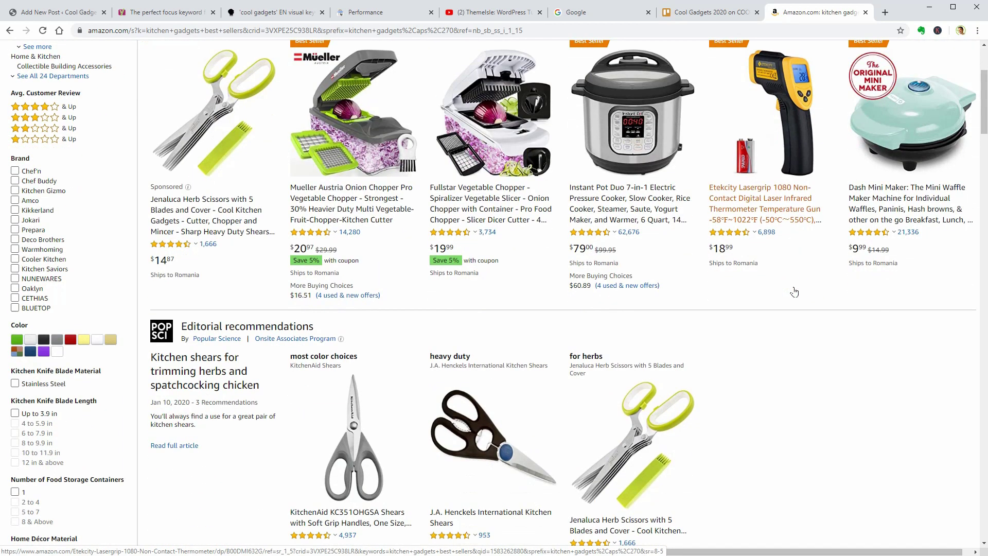
pyautogui.scroll(-1, 794, 291)
pyautogui.click(625, 378)
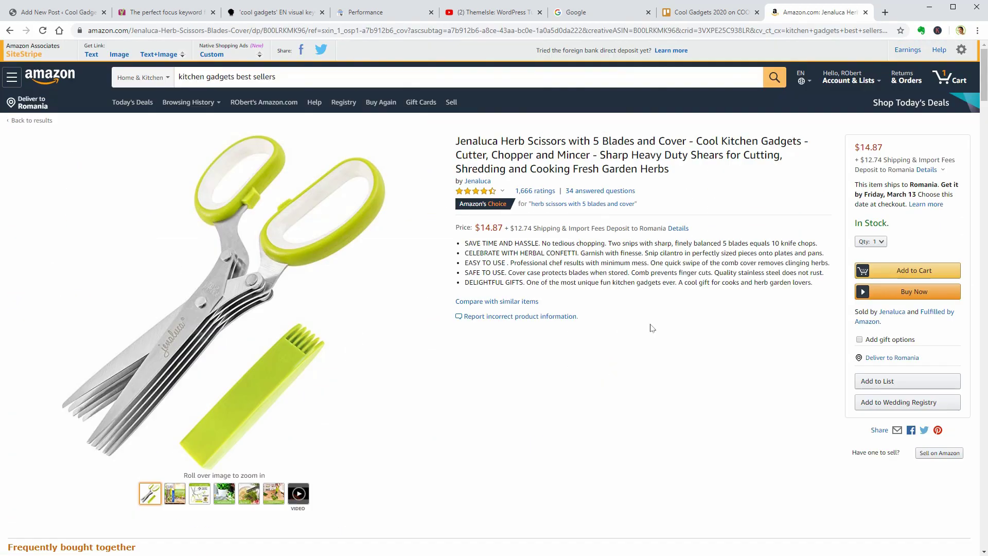
pyautogui.moveTo(815, 287); pyautogui.dragTo(468, 243)
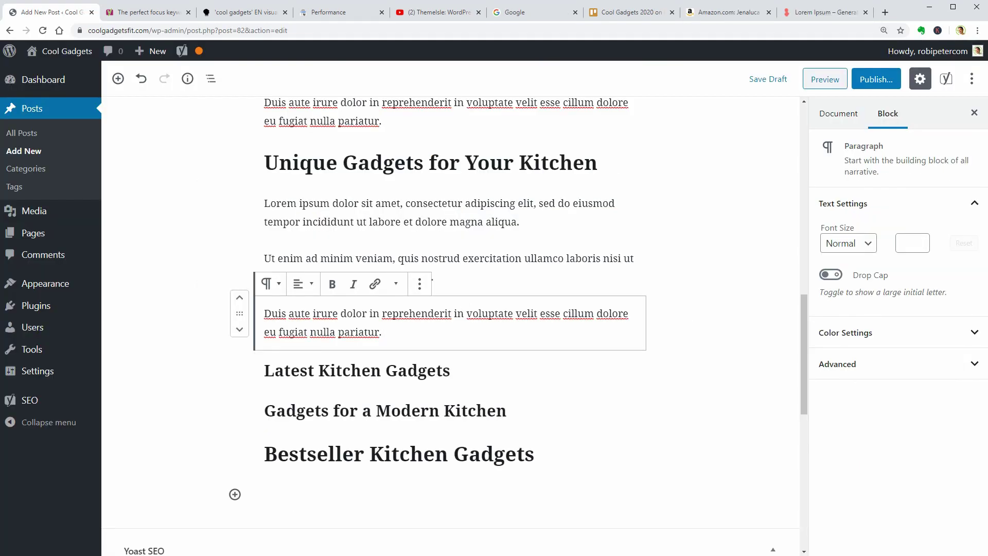
pyautogui.moveTo(391, 334); pyautogui.dragTo(314, 213)
# Duplicate the three placeholder paragraphs and move the copies below Latest Kitchen Gadgets
pyautogui.click(298, 175)
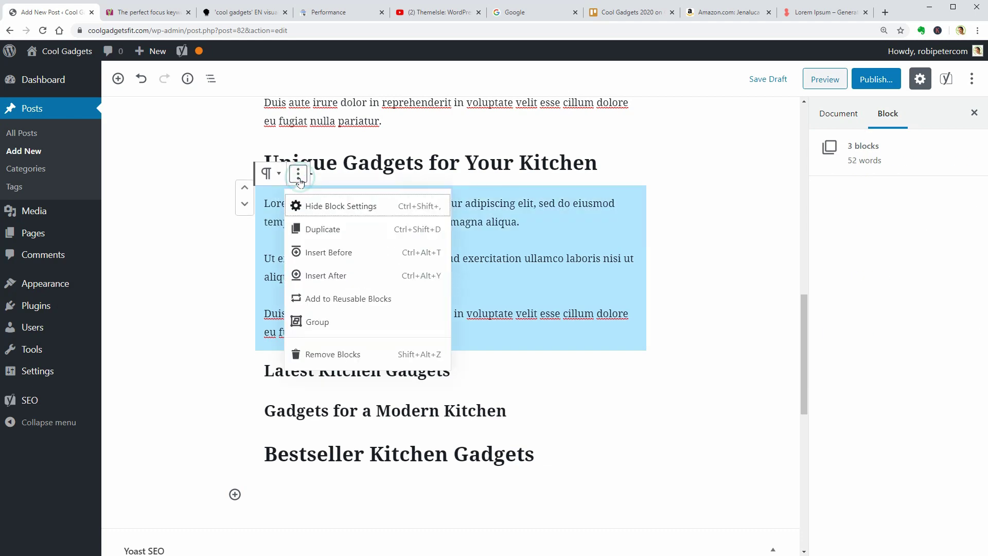
pyautogui.click(319, 229)
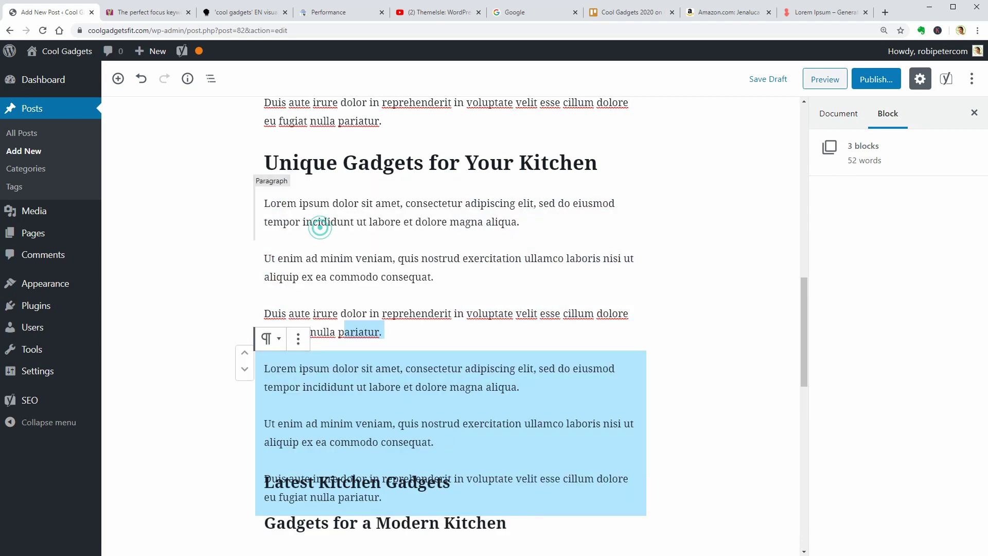
pyautogui.scroll(-1, 440, 324)
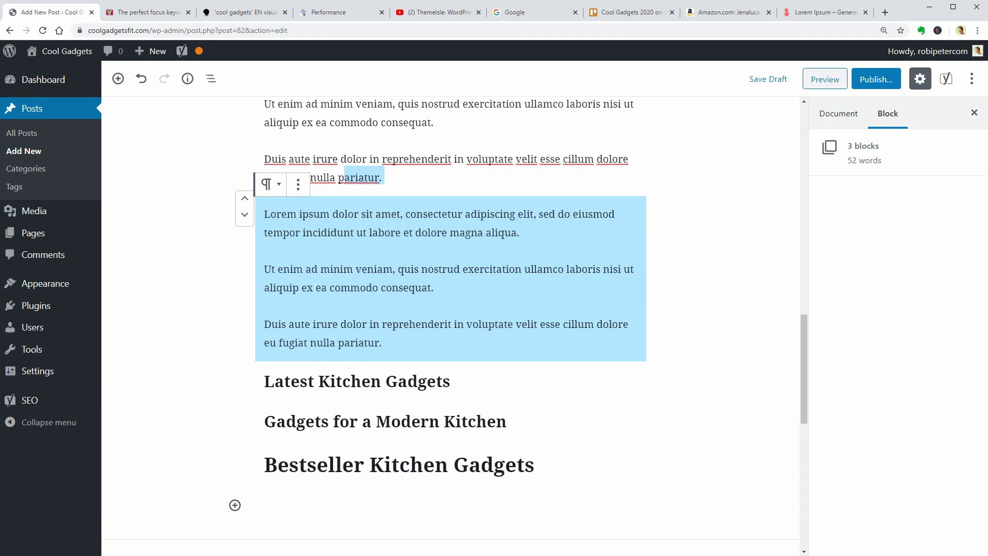
pyautogui.click(244, 215)
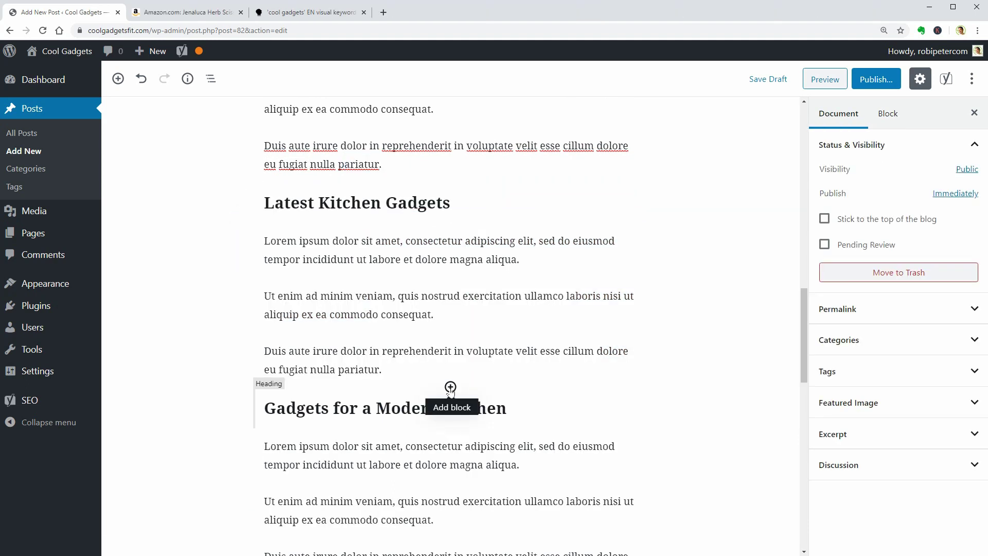
# Add a 'BUY IT NOW ON AMAZON' button before Gadgets for a Modern Kitchen and show its colour settings
pyautogui.click(451, 386)
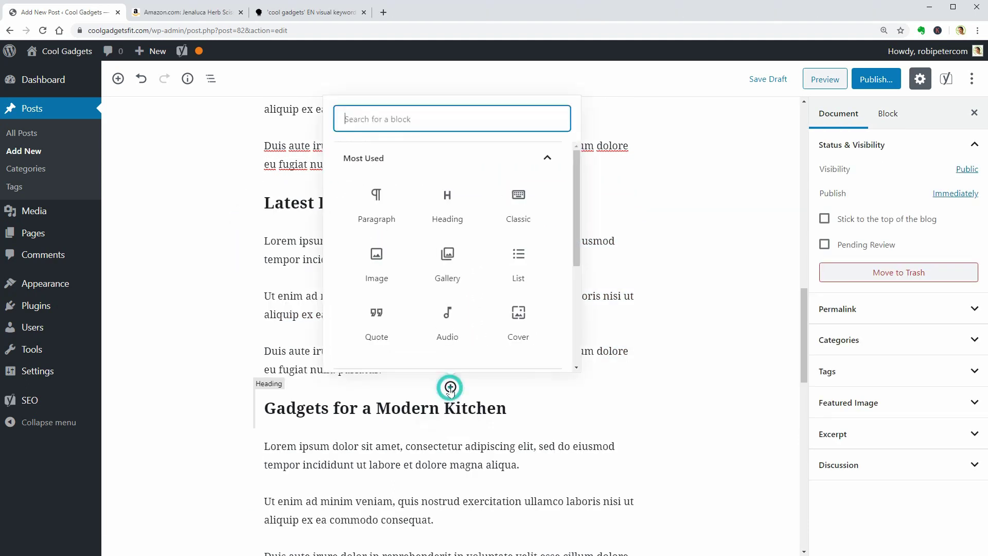
pyautogui.write('butt')
pyautogui.click(390, 210)
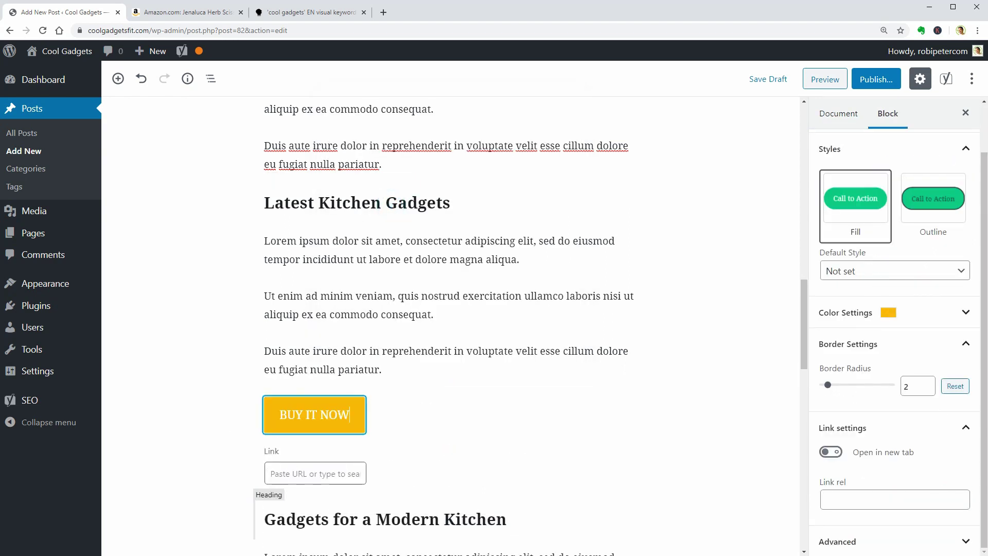
pyautogui.write('ON AMAZON')
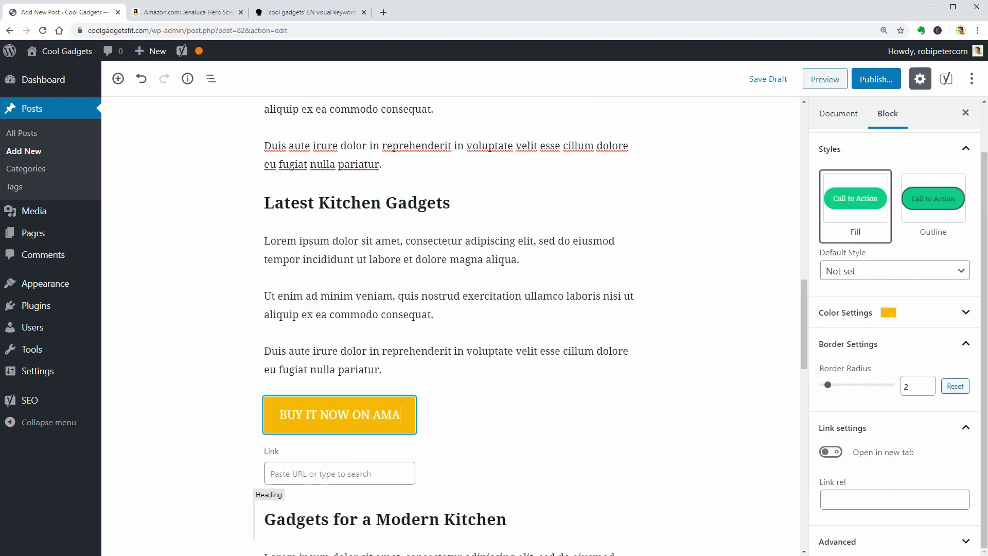
pyautogui.click(874, 344)
pyautogui.click(918, 431)
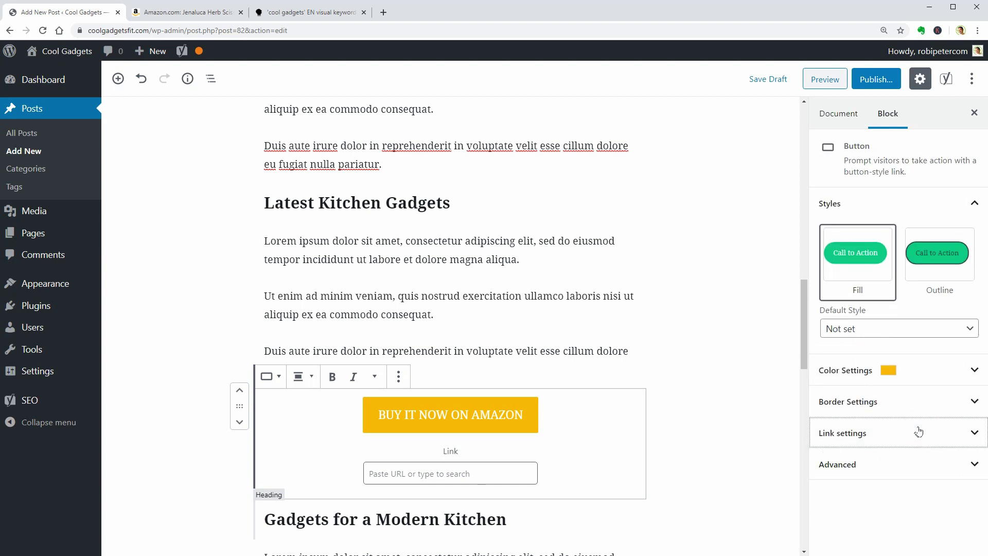
pyautogui.click(938, 370)
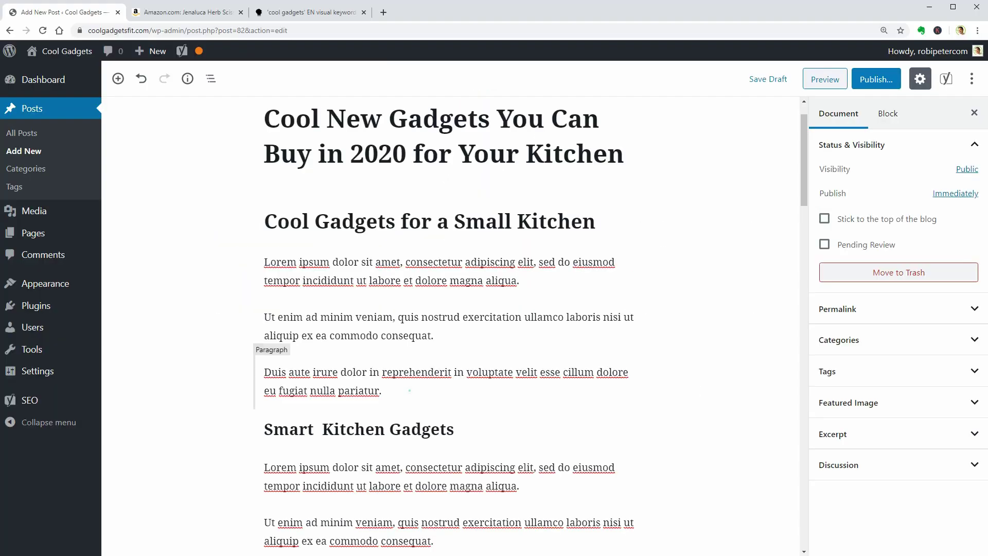
# Insert the robot vacuum image from the media library after the Duis aute paragraph
pyautogui.click(410, 391)
pyautogui.click(420, 344)
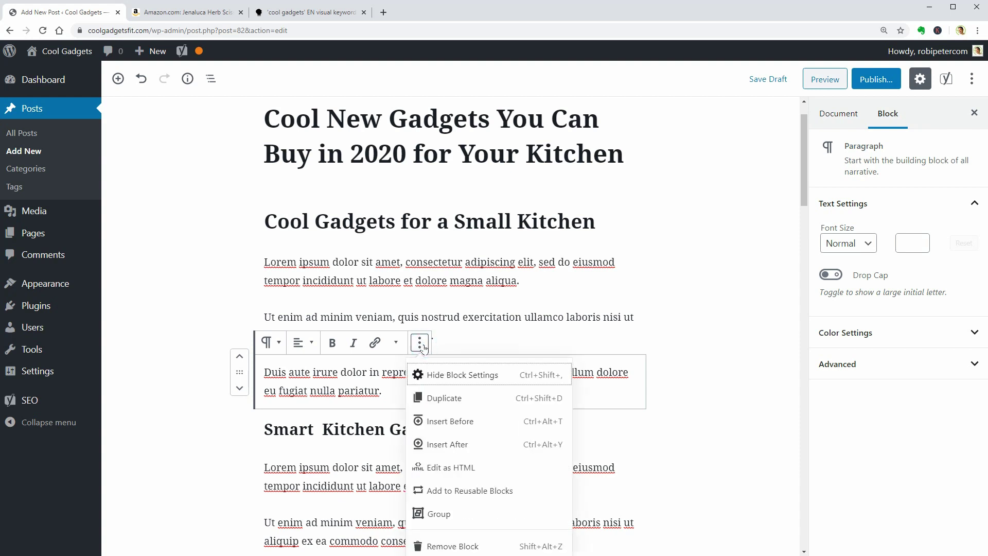
pyautogui.click(474, 446)
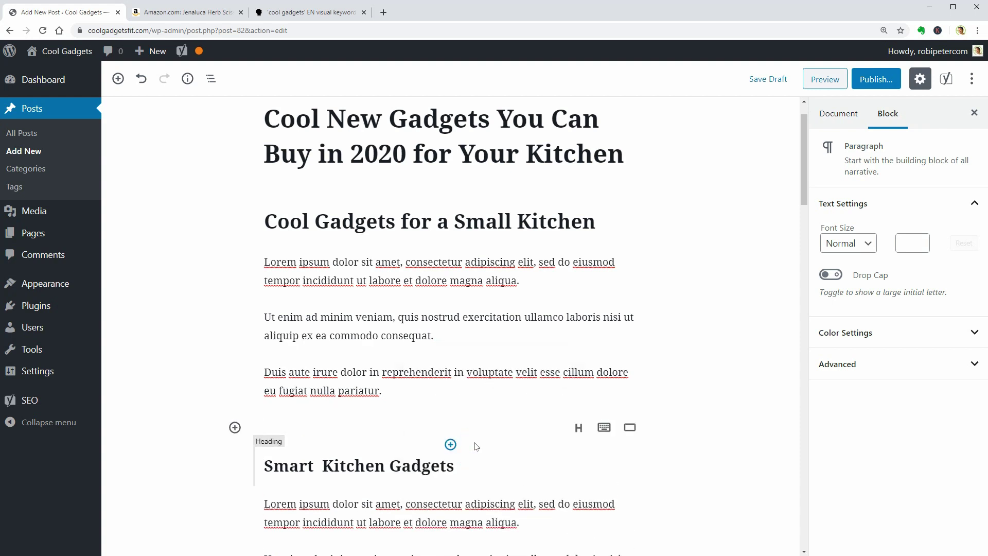
pyautogui.click(235, 427)
pyautogui.click(345, 311)
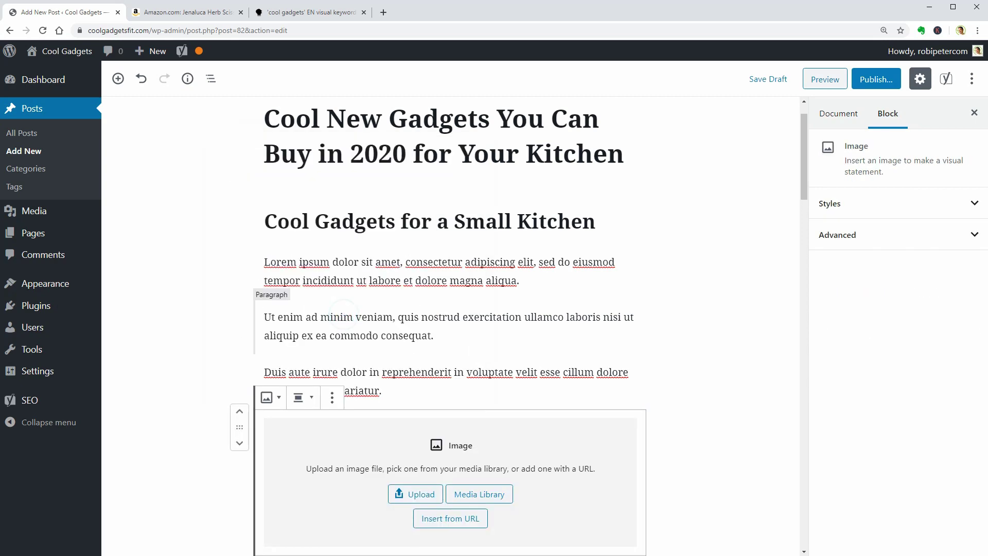
pyautogui.click(479, 408)
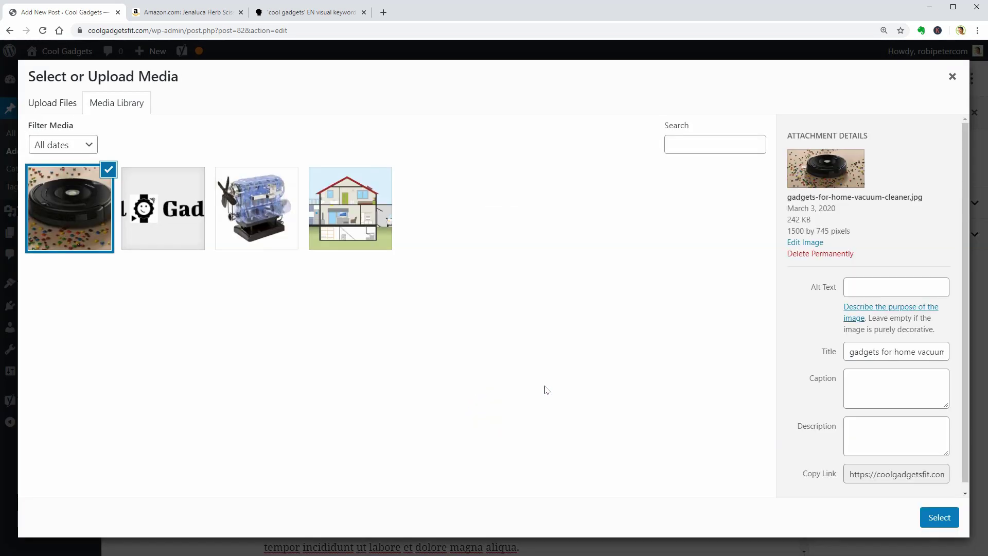
pyautogui.click(945, 514)
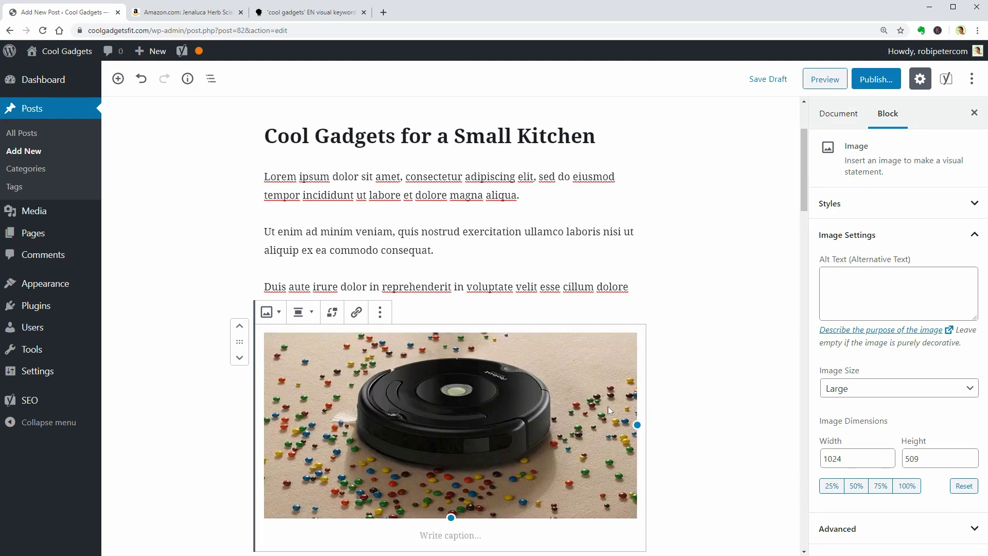
# Select the robot vacuum image block below the Small Kitchen section
pyautogui.scroll(-2, 609, 408)
pyautogui.scroll(-2, 613, 409)
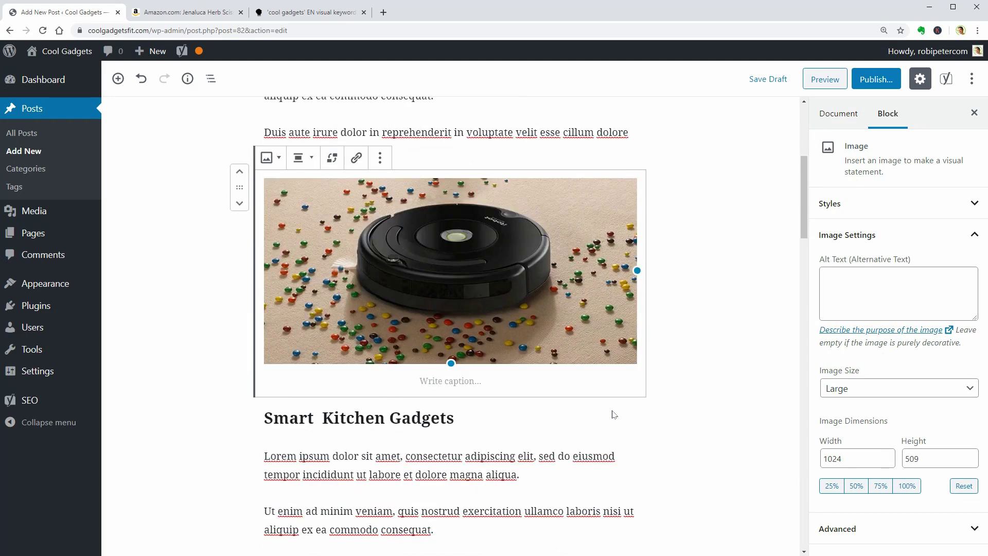
pyautogui.scroll(2, 613, 410)
pyautogui.scroll(1, 613, 414)
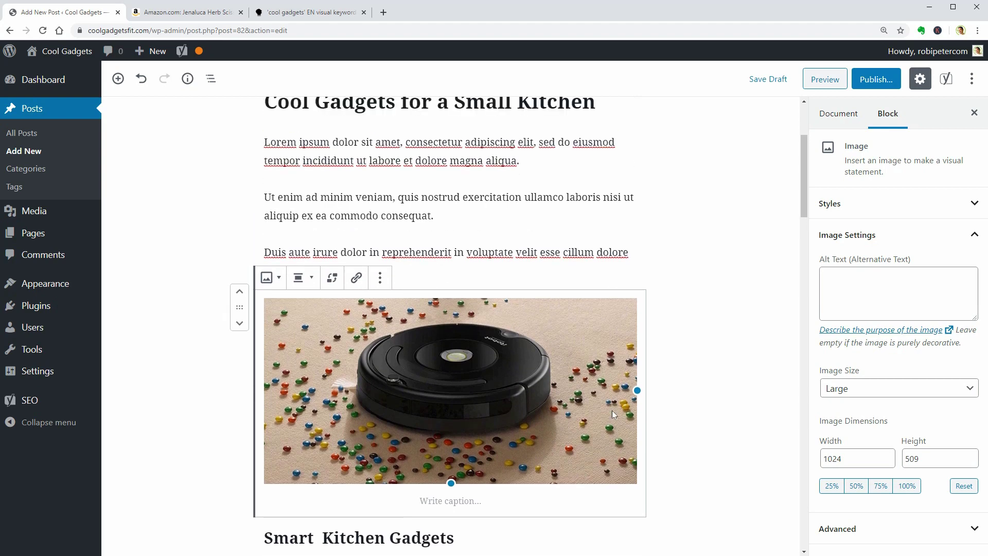
pyautogui.scroll(-3, 612, 415)
pyautogui.click(376, 246)
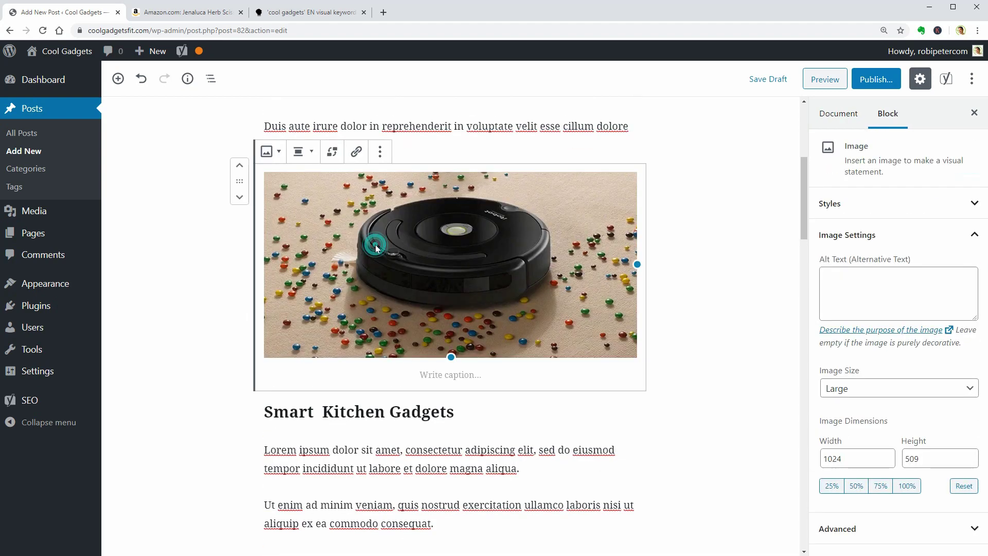
# Re-pick the vacuum image with alt text 'cool kitchen gadget' and paste caption 'Cool new gadget for your kitchen'
pyautogui.click(332, 152)
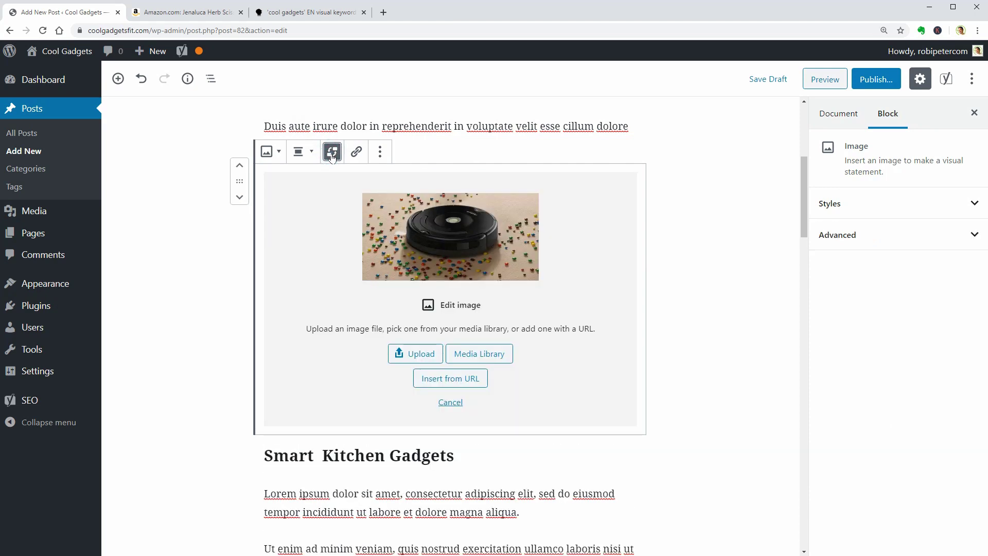
pyautogui.click(467, 357)
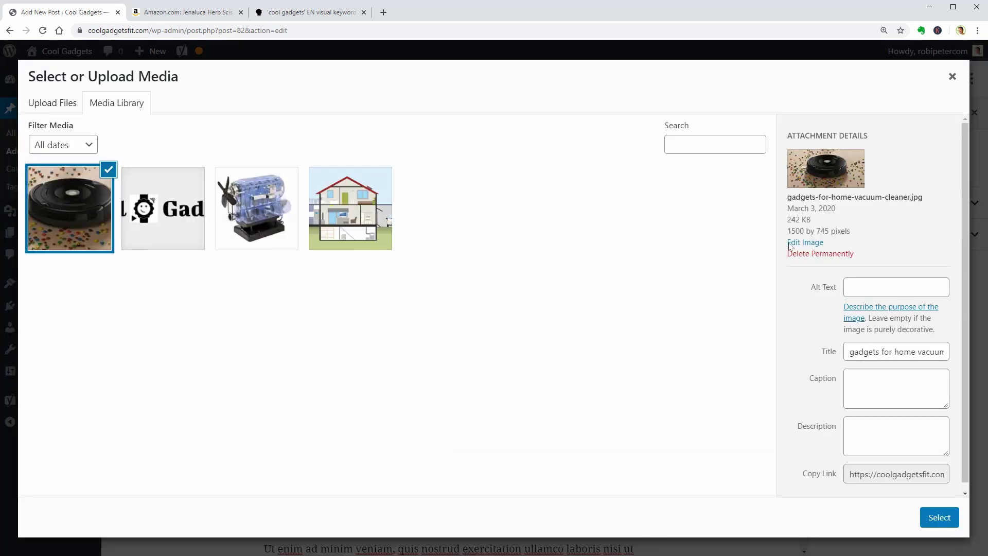
pyautogui.moveTo(789, 201); pyautogui.dragTo(923, 200)
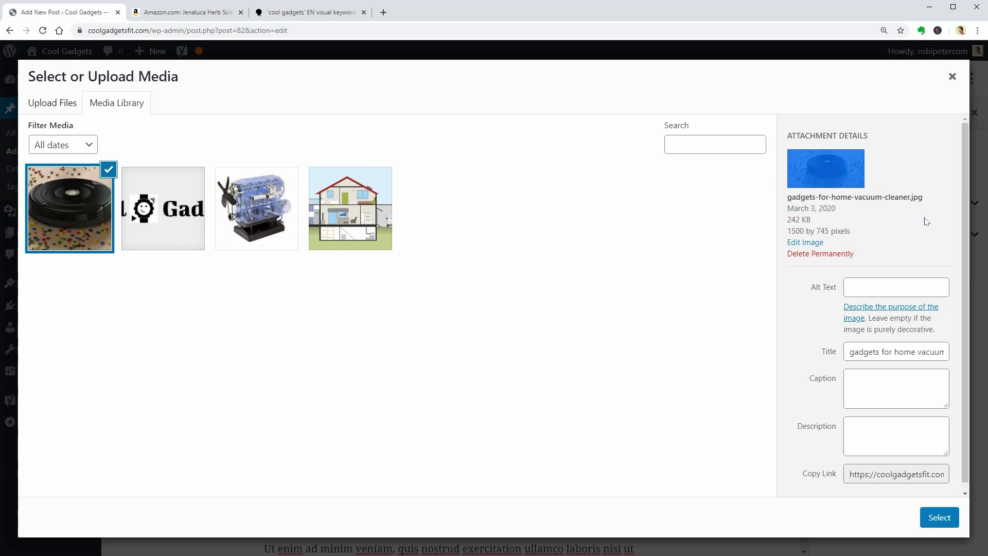
pyautogui.click(882, 284)
pyautogui.write('cool kitchen gadget')
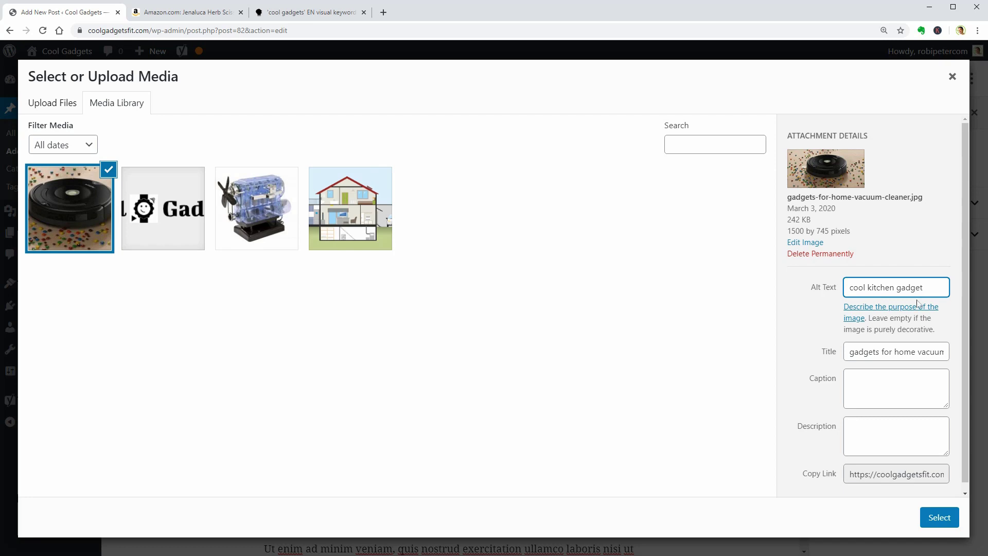
pyautogui.click(942, 514)
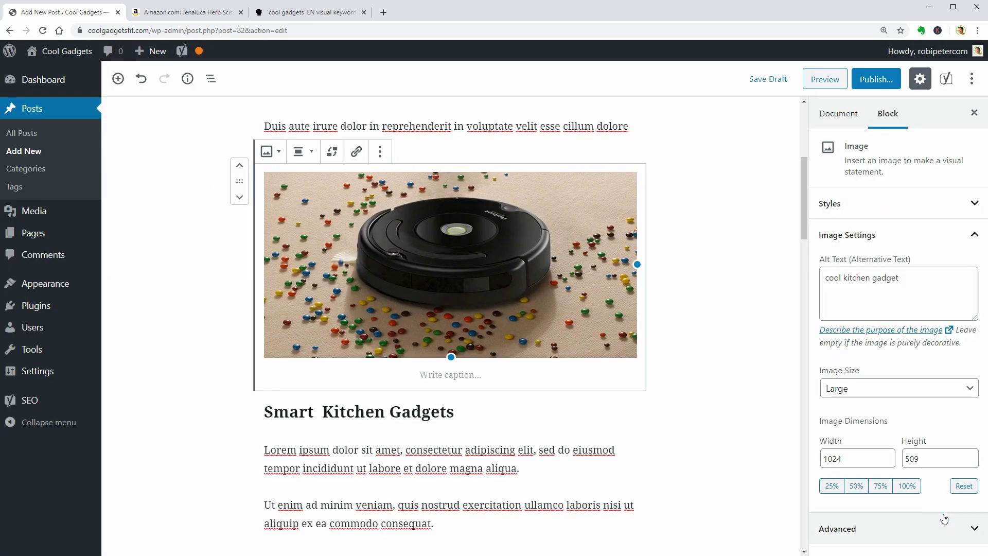
pyautogui.click(473, 375)
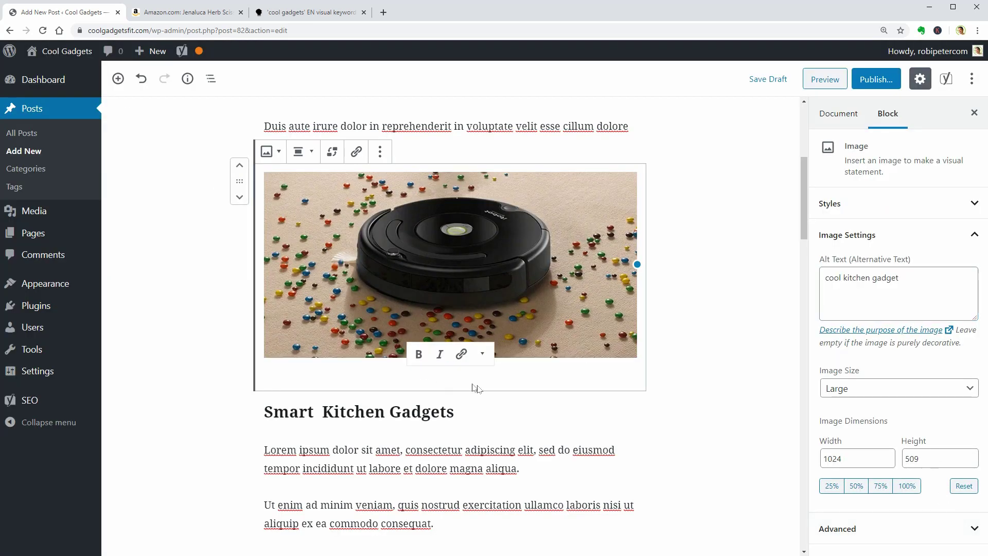
pyautogui.write('Cool new gadget for your kitchen')
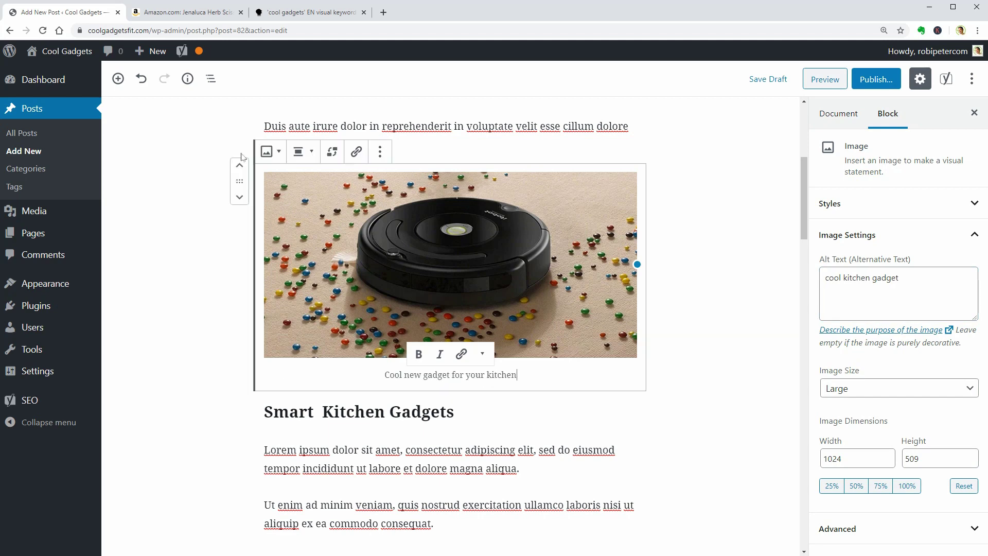
# Copy the herb scissors' short link from Amazon SiteStripe's Text option
pyautogui.click(196, 15)
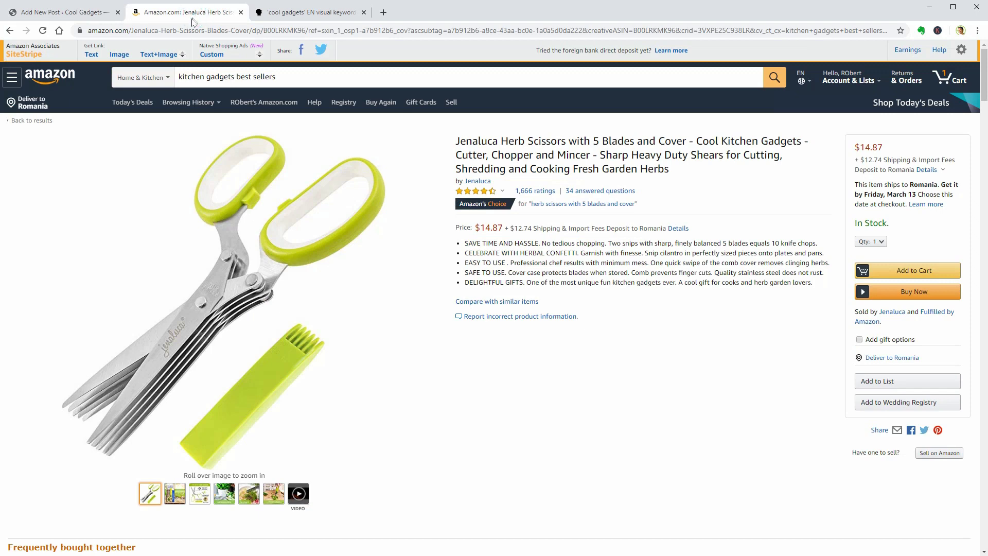
pyautogui.click(91, 55)
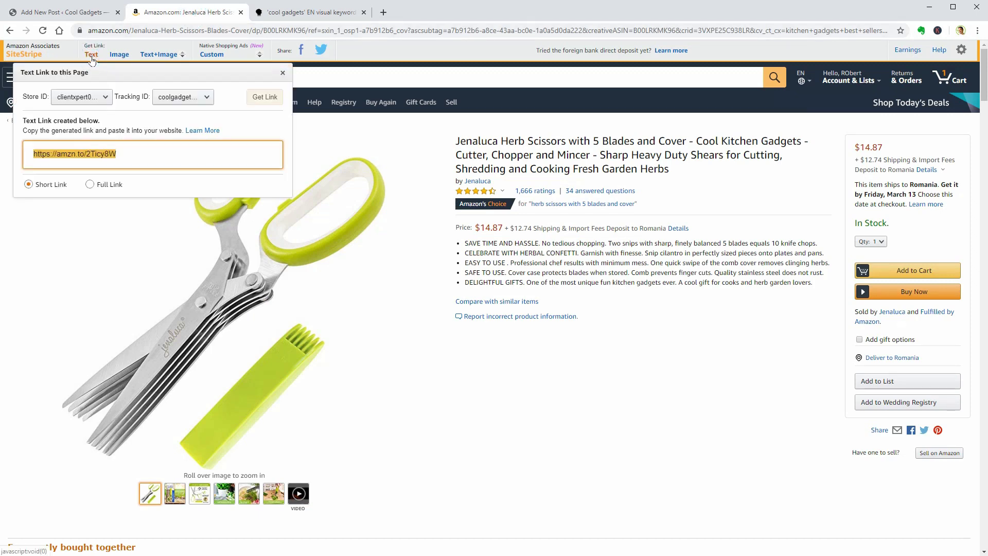
pyautogui.rightClick(101, 156)
pyautogui.click(119, 162)
# Link the caption words 'new gadget' to the Amazon short link, opening in a new tab
pyautogui.click(62, 12)
pyautogui.doubleClick(404, 374)
pyautogui.moveTo(404, 374); pyautogui.dragTo(442, 374)
pyautogui.click(461, 354)
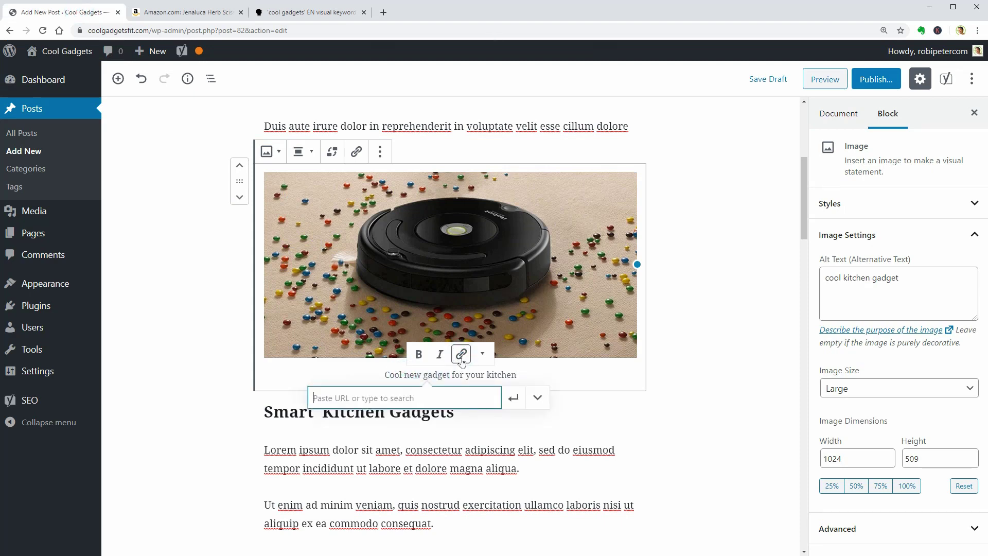
pyautogui.rightClick(432, 398)
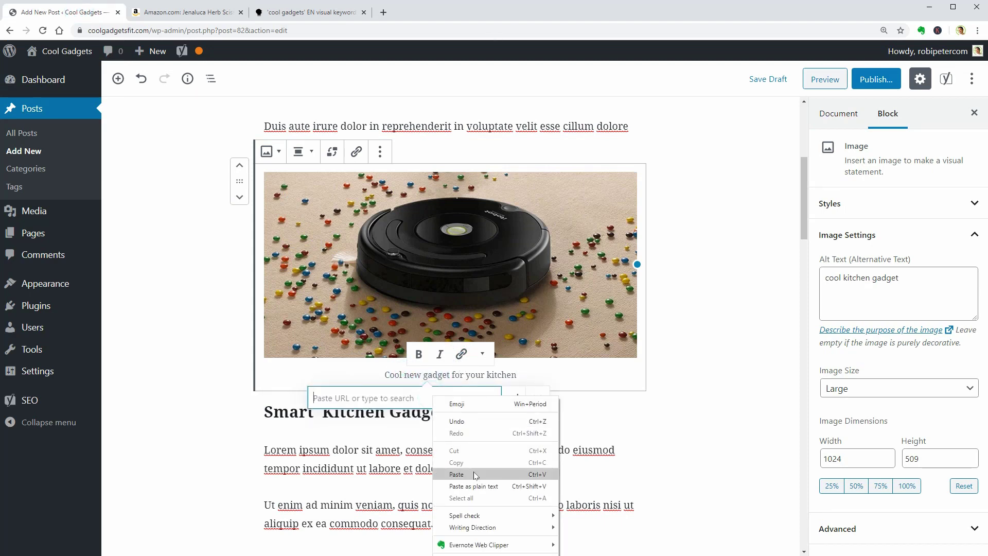
pyautogui.click(456, 474)
pyautogui.click(537, 397)
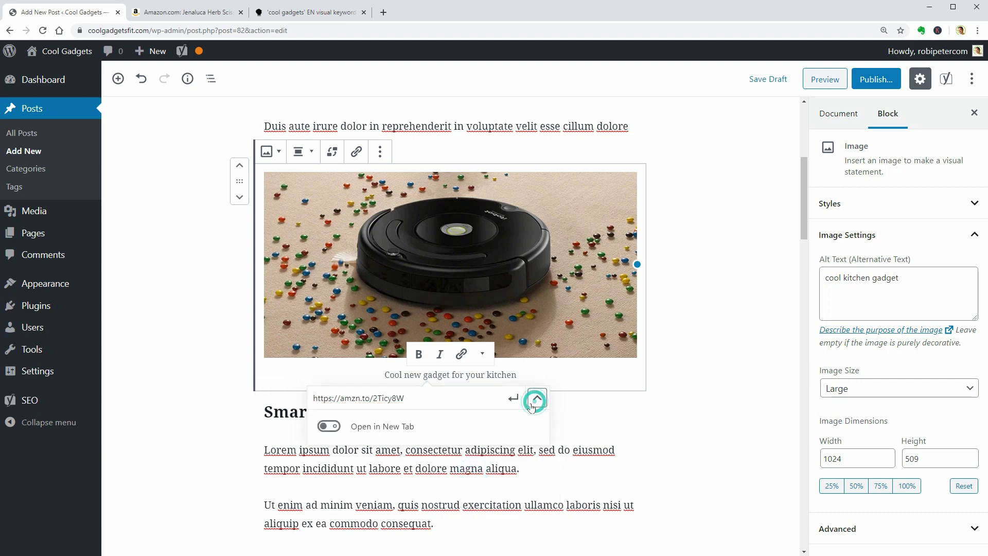
pyautogui.click(330, 426)
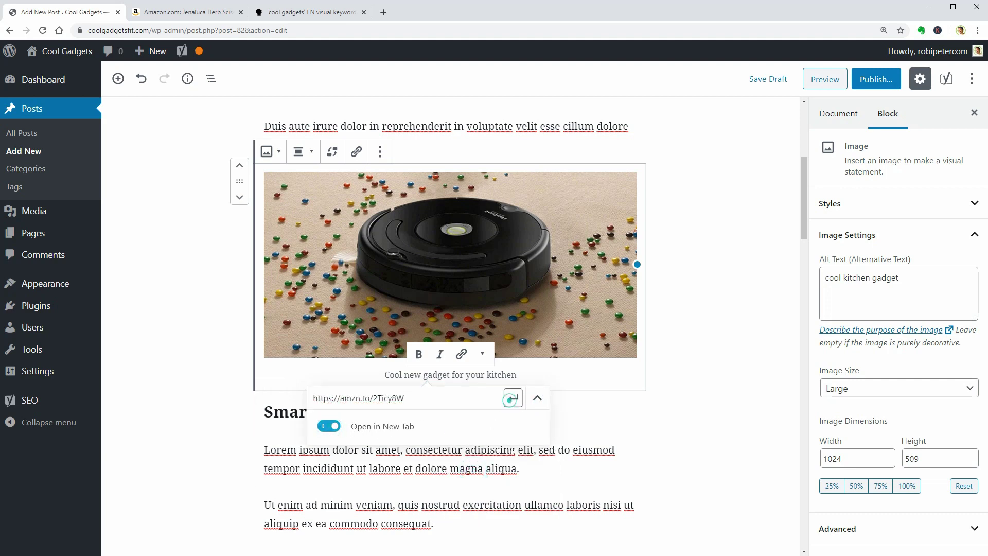
pyautogui.click(513, 398)
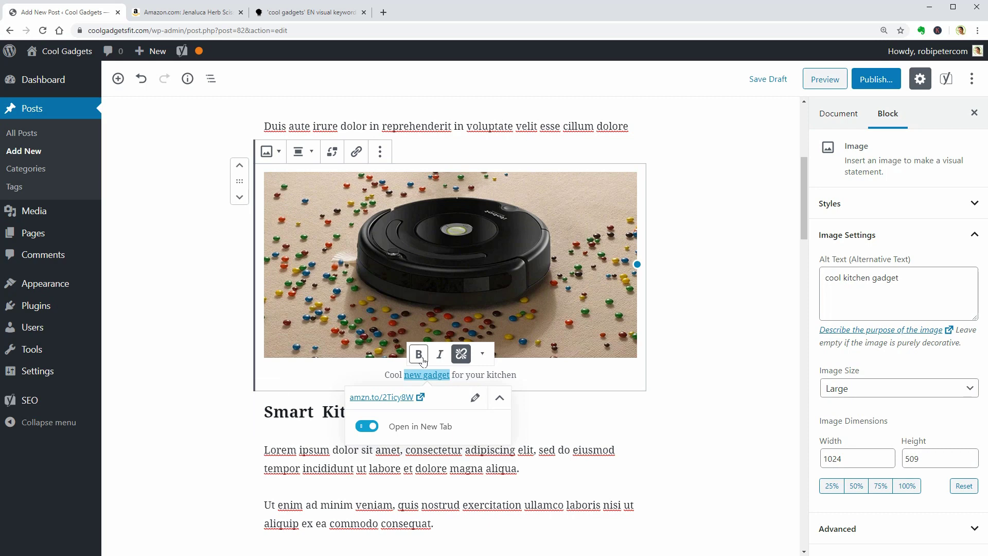
pyautogui.click(570, 399)
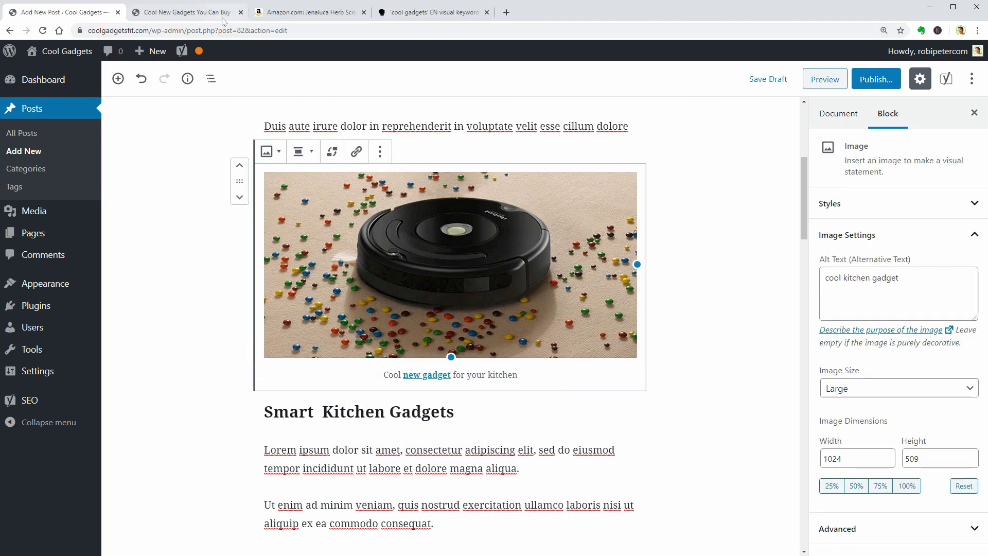
# Preview the post, then load optimole.com in the preview tab
pyautogui.click(185, 12)
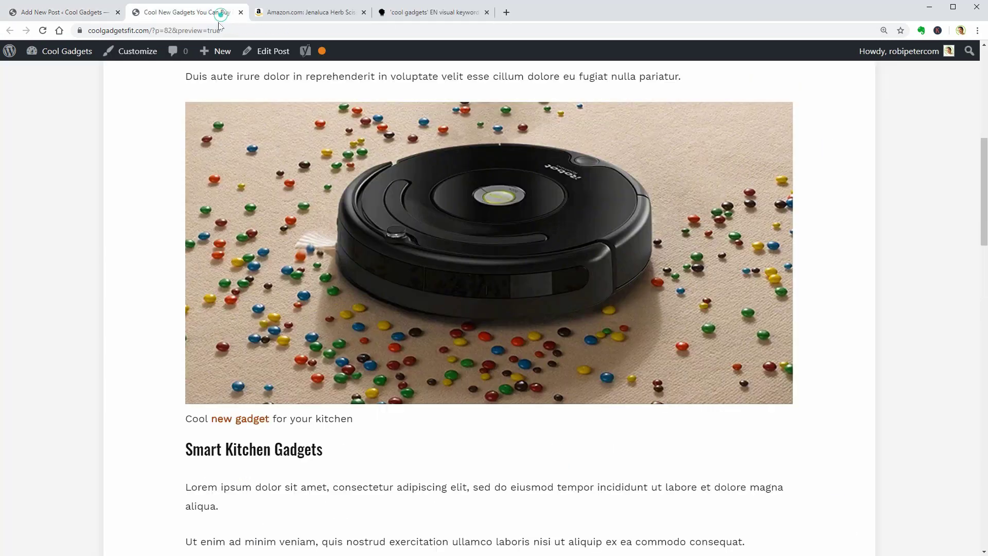
pyautogui.click(216, 31)
pyautogui.write('optimole.com')
pyautogui.press('Return')
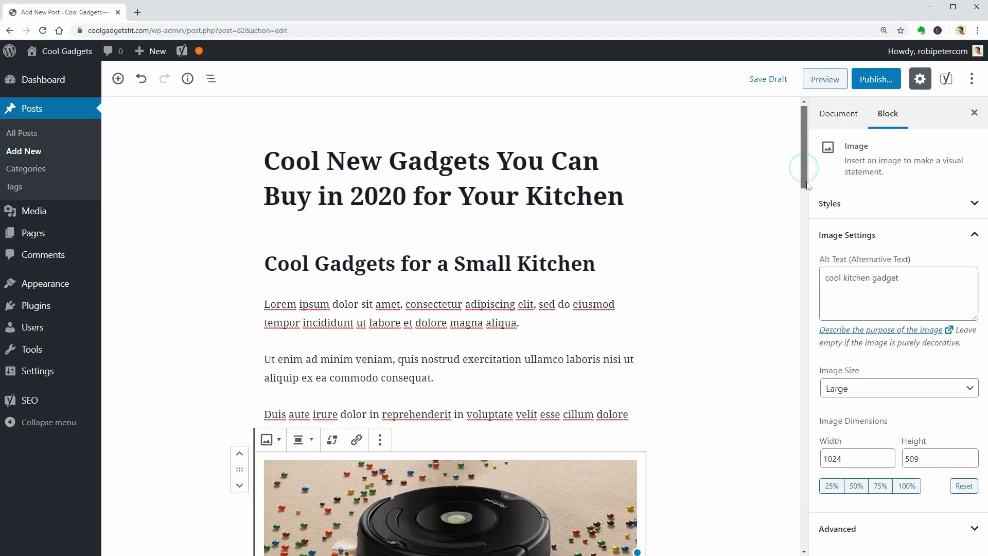
# Add the final paragraph 'Check out other cool gadgets for your home' and select 'cool gadgets for your home'
pyautogui.moveTo(807, 190); pyautogui.dragTo(818, 431)
pyautogui.click(386, 515)
pyautogui.press('Return')
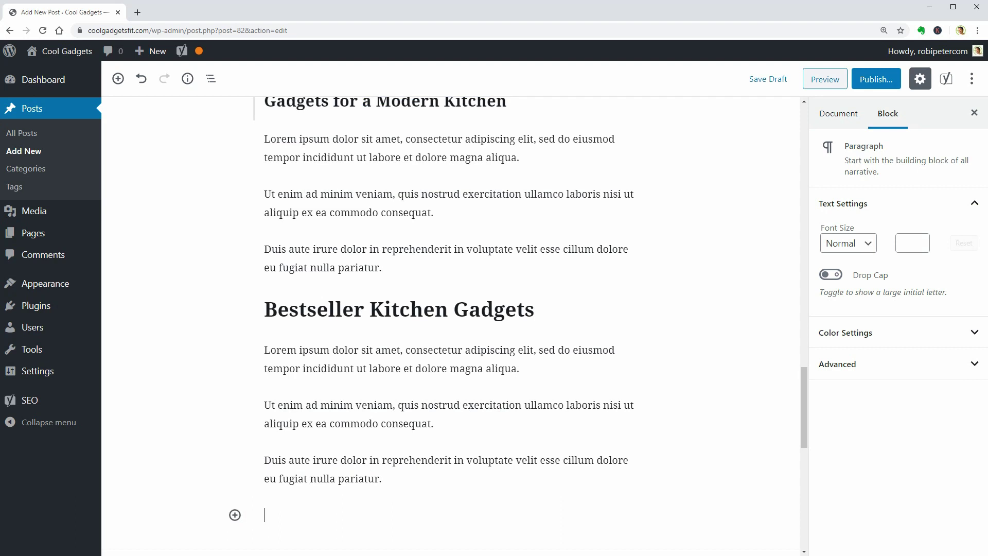
pyautogui.write('Check out other cool gadgets for your home')
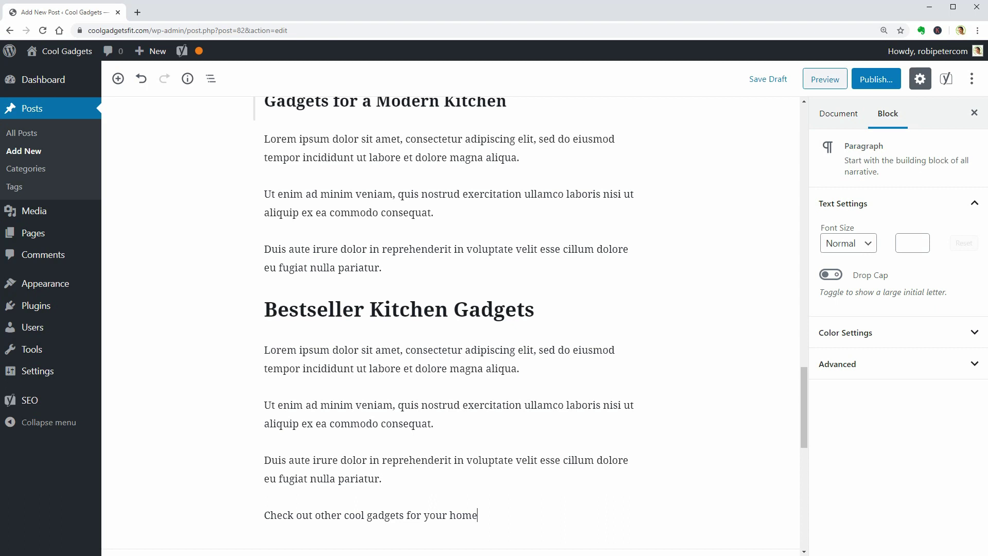
pyautogui.moveTo(344, 515); pyautogui.dragTo(477, 515)
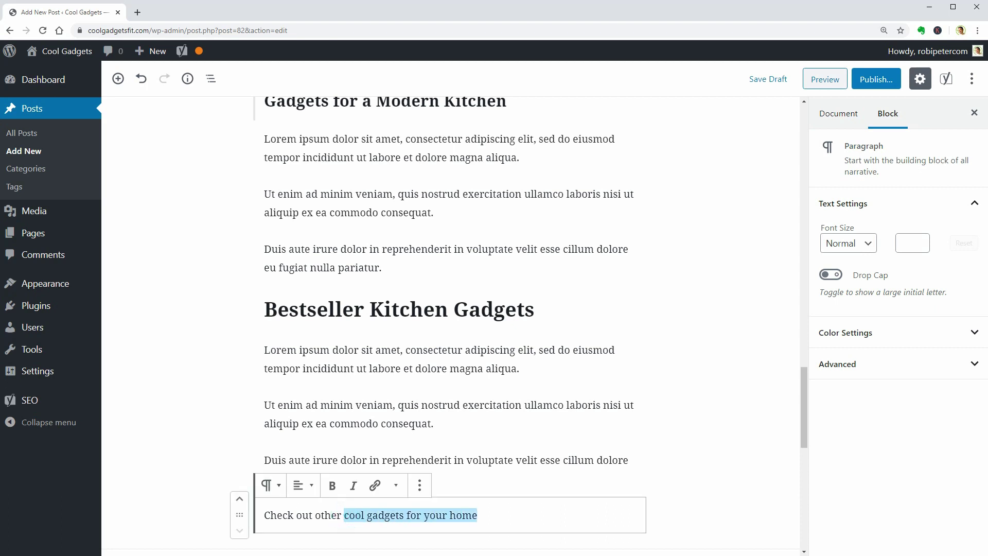
# Copy the web address of the Cool Gadgets For Home post from the site
pyautogui.rightClick(46, 69)
pyautogui.click(72, 77)
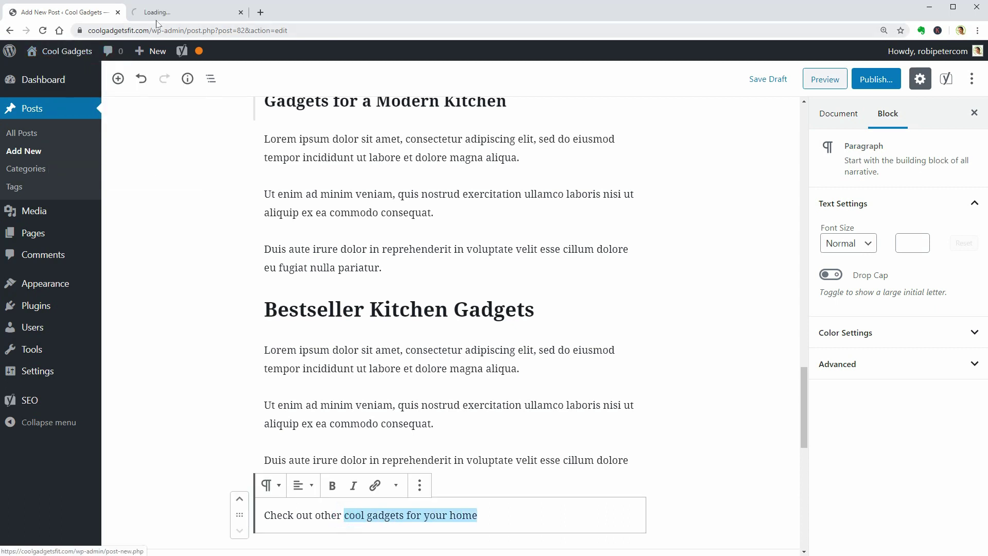
pyautogui.click(159, 13)
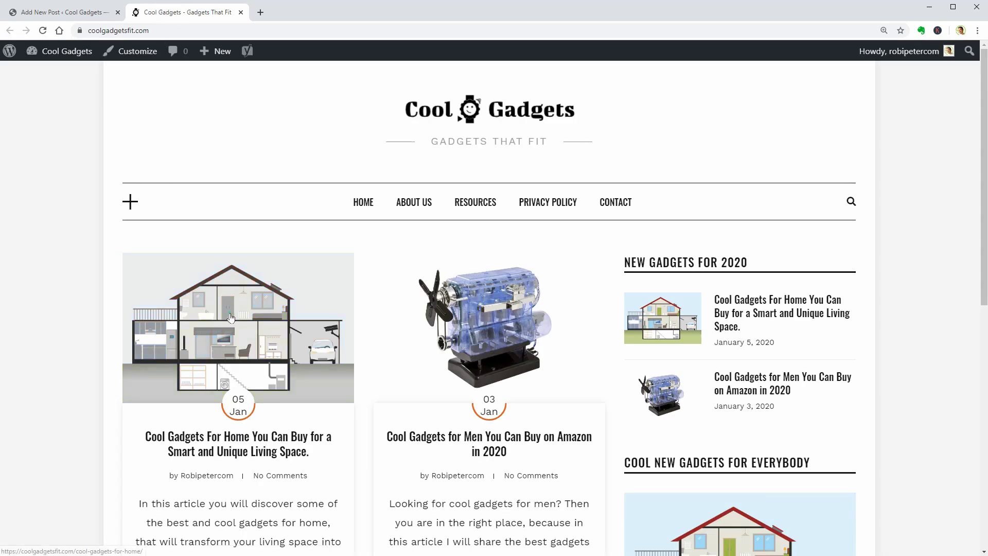
pyautogui.click(231, 318)
pyautogui.click(85, 30)
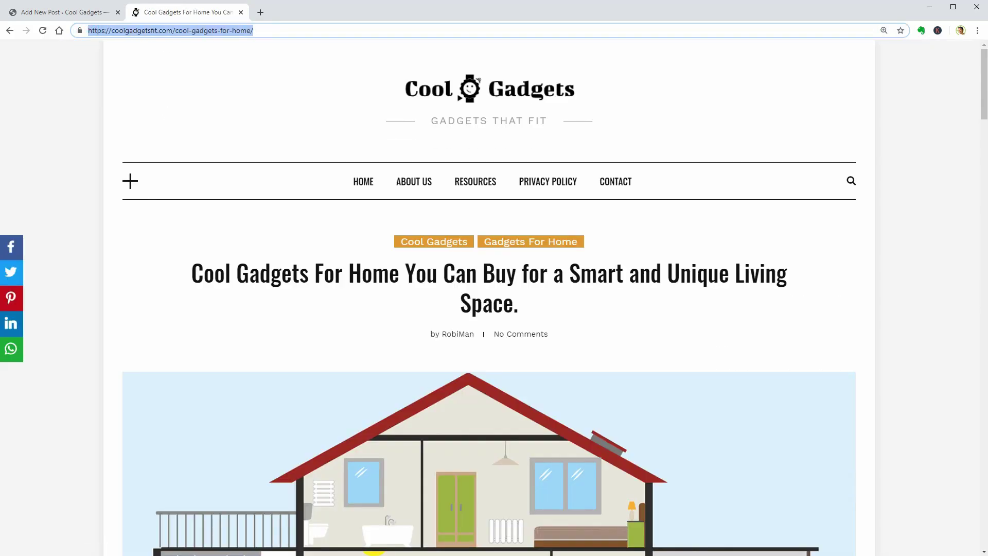
pyautogui.rightClick(234, 34)
pyautogui.click(266, 85)
pyautogui.click(78, 12)
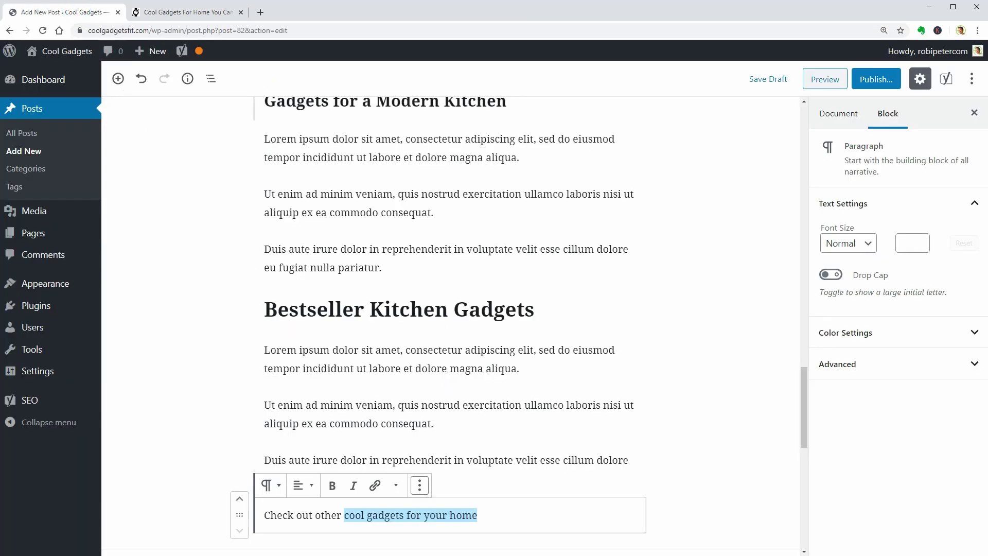
# Link 'cool gadgets for your home' to that address, opening in a new tab, and make it bold
pyautogui.scroll(-1, 374, 485)
pyautogui.click(375, 447)
pyautogui.rightClick(373, 502)
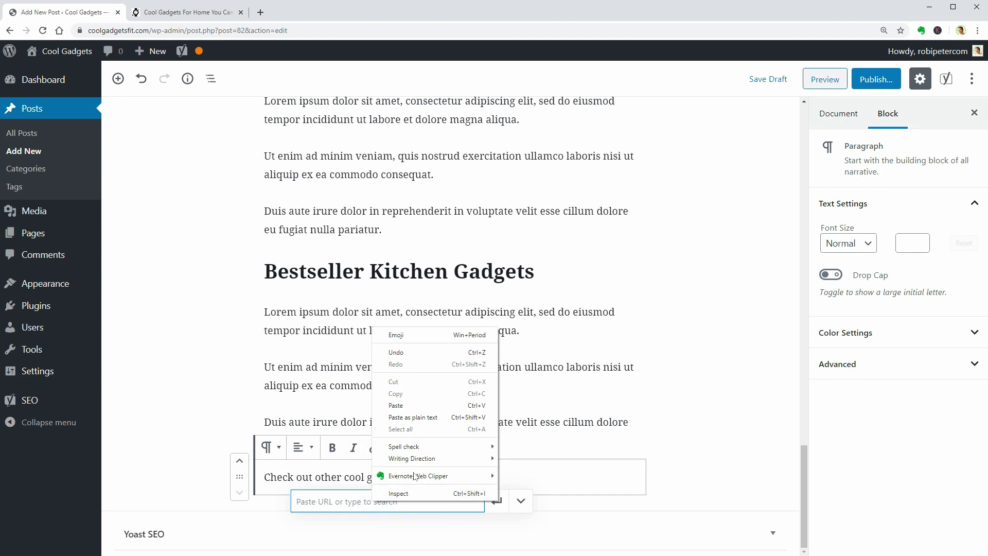
pyautogui.click(420, 406)
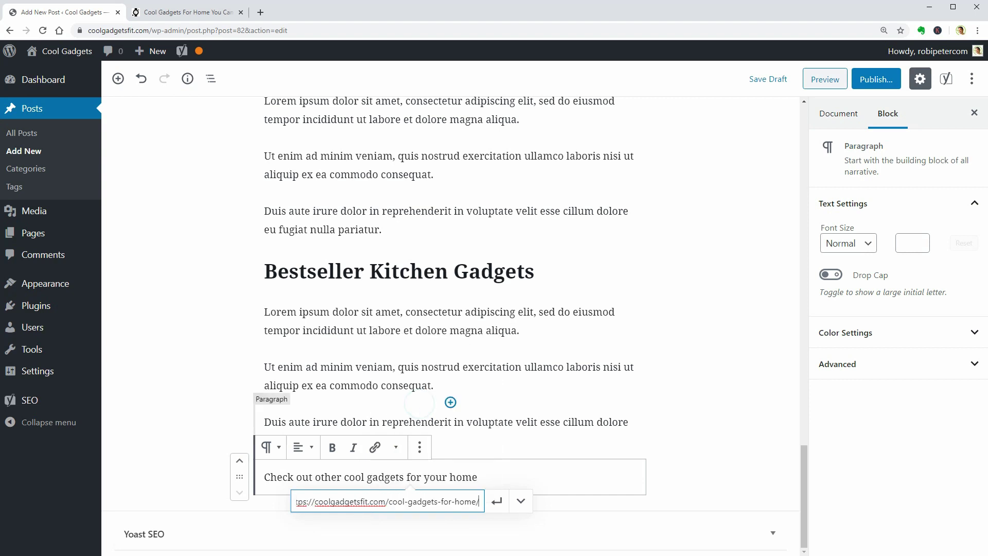
pyautogui.click(521, 500)
pyautogui.click(312, 530)
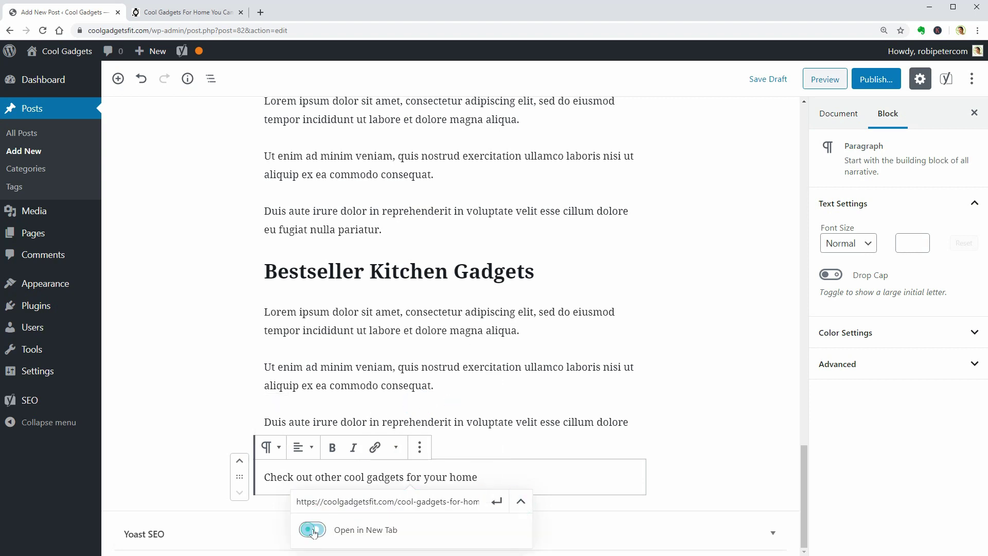
pyautogui.click(497, 501)
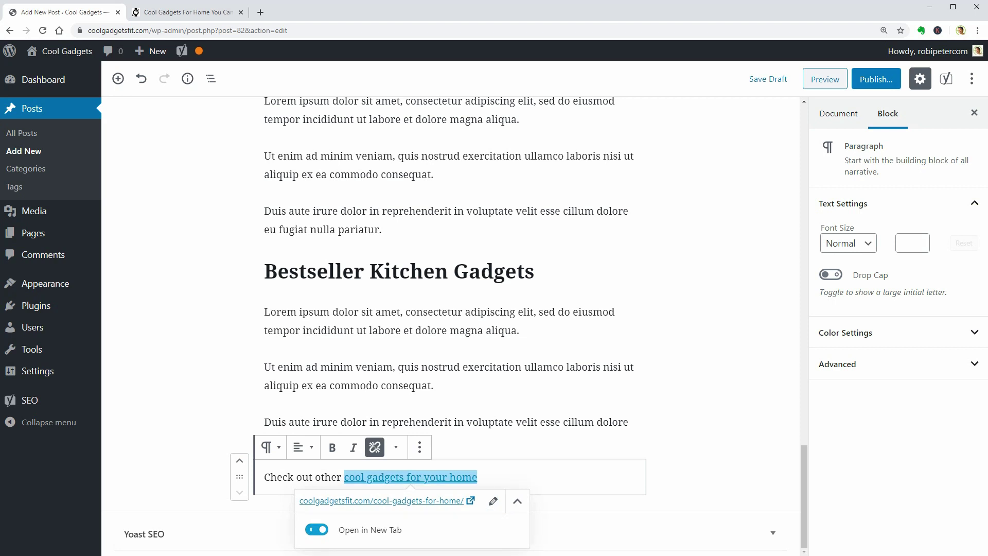
pyautogui.click(332, 447)
pyautogui.click(514, 472)
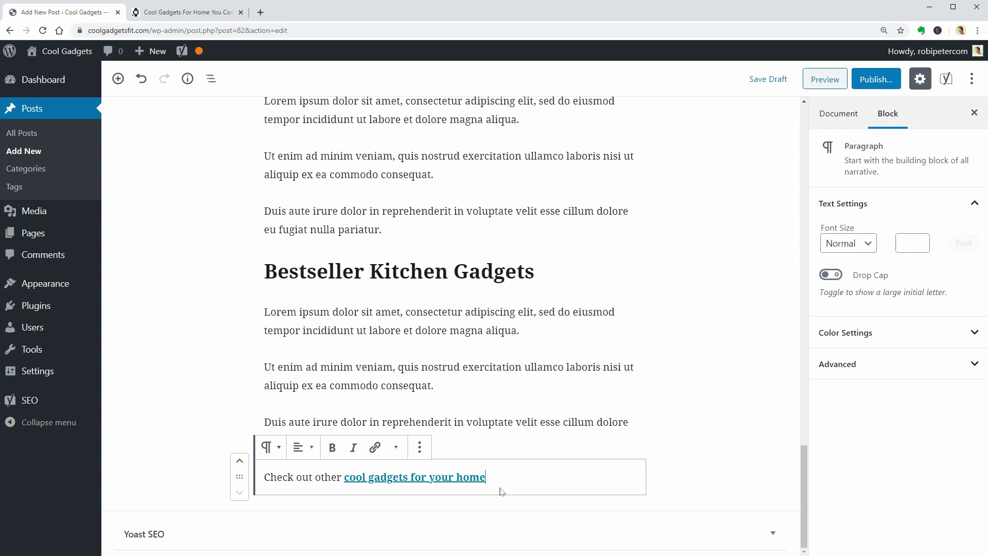
pyautogui.moveTo(804, 492); pyautogui.dragTo(801, 348)
pyautogui.scroll(-2, 793, 256)
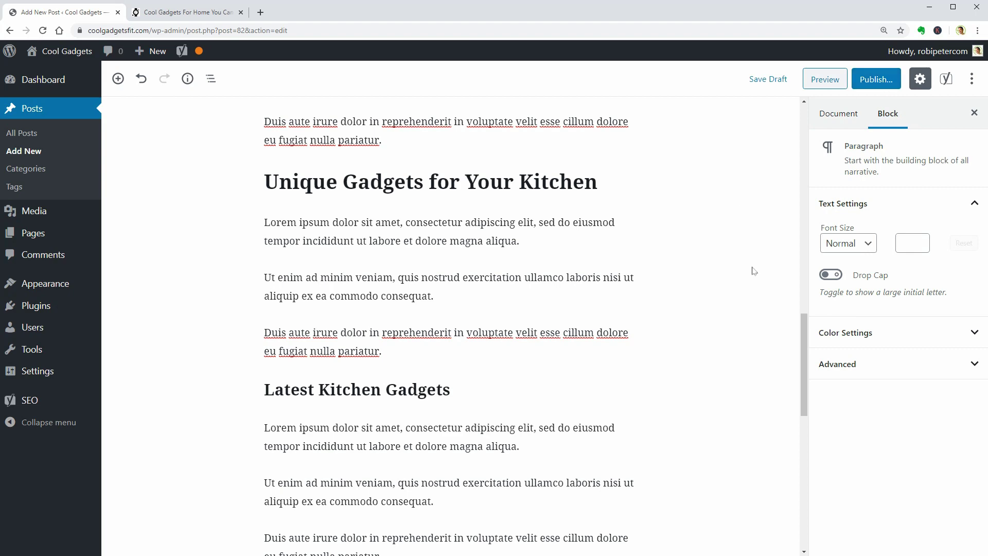
pyautogui.scroll(15, 801, 338)
pyautogui.scroll(-1, 740, 296)
pyautogui.scroll(-1, 740, 296)
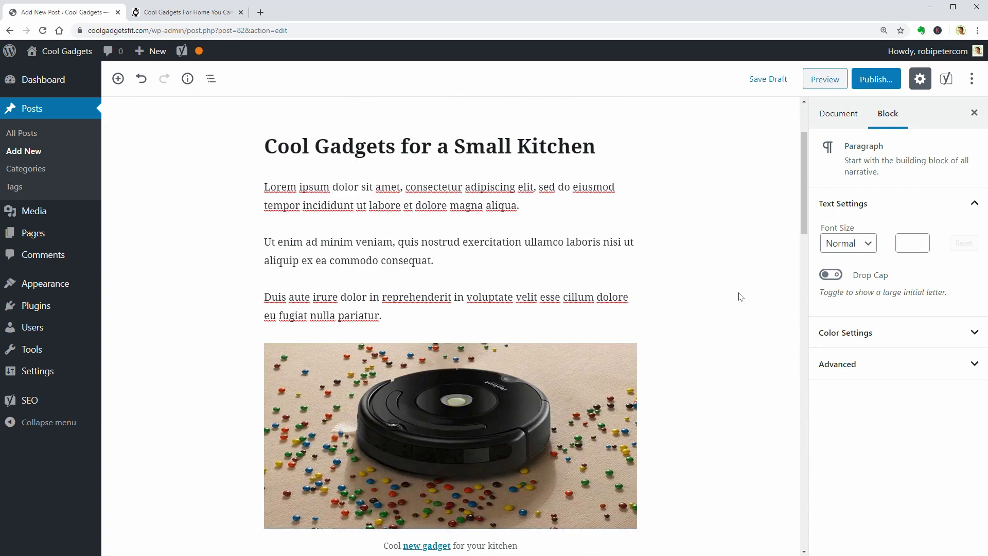